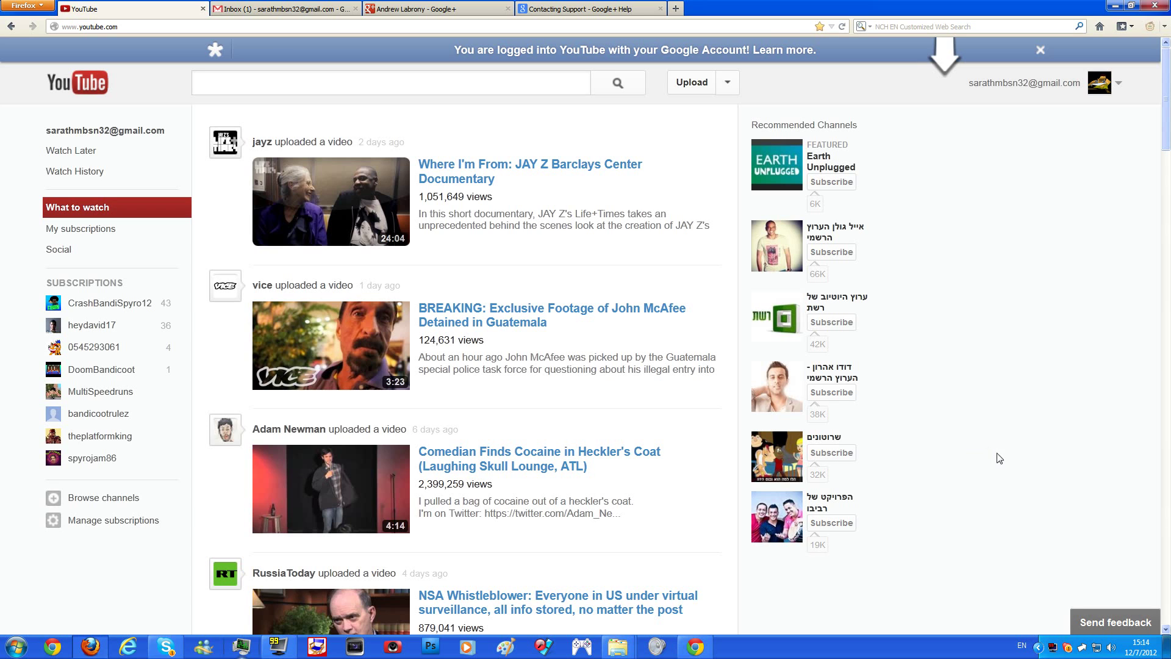
# Minimise the browser to reveal the desktop and its New Text Document file
pyautogui.click(1166, 645)
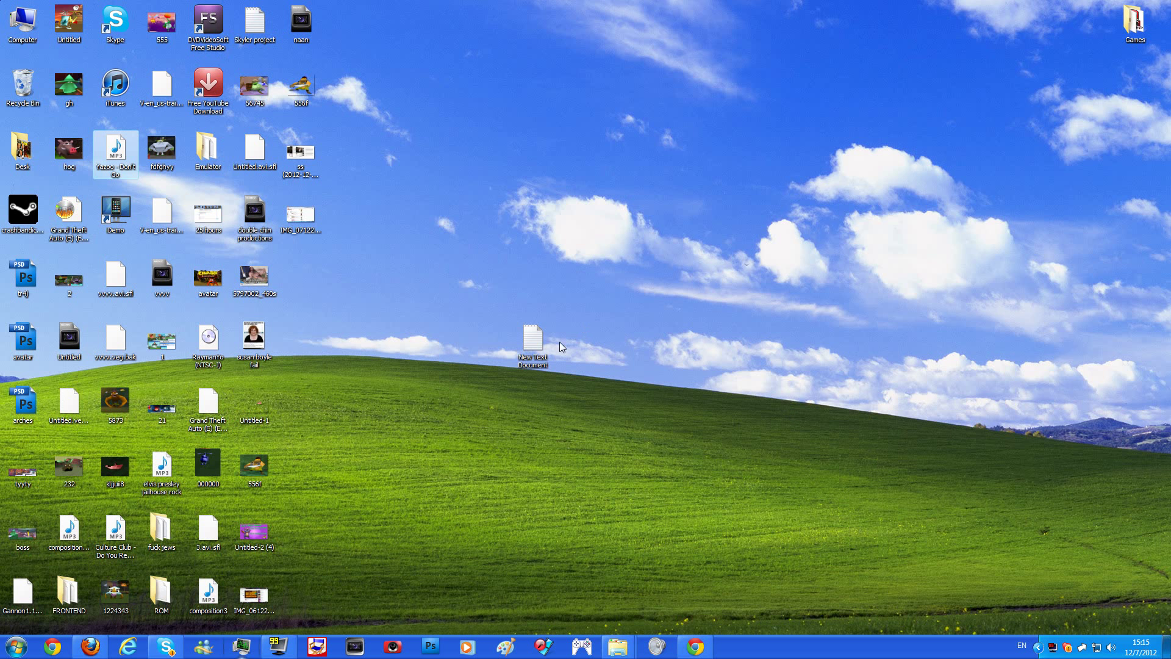
# Open New Text Document in Notepad, select the first channel ID, then return to YouTube's account menu
pyautogui.doubleClick(534, 340)
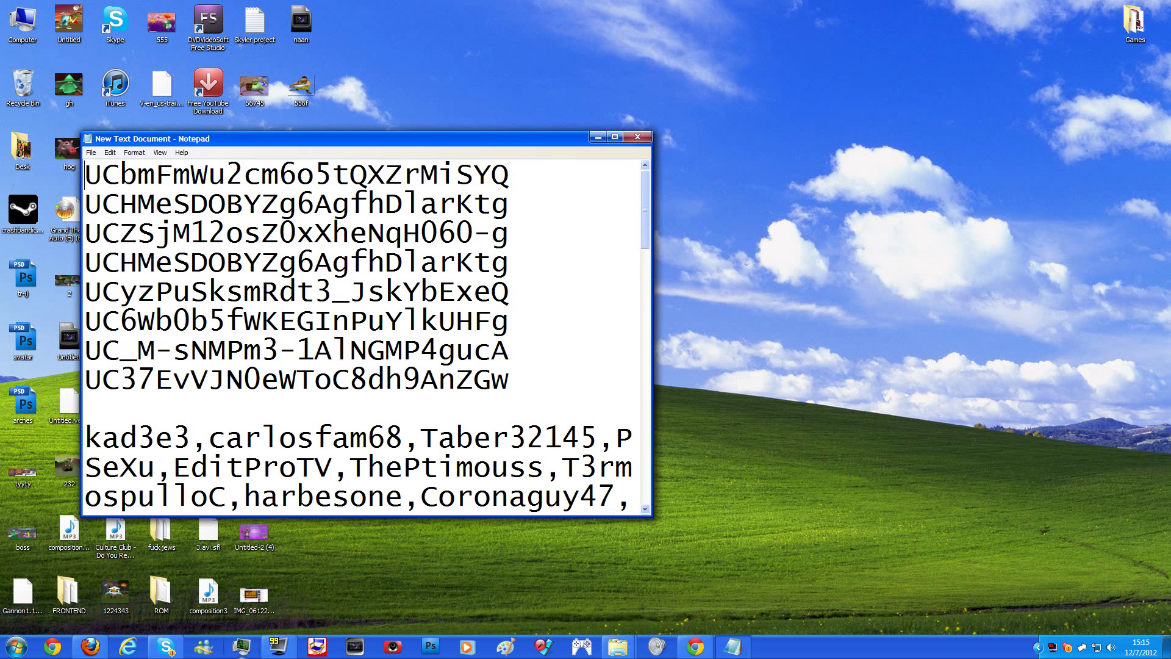
pyautogui.click(510, 175)
pyautogui.moveTo(510, 176); pyautogui.dragTo(85, 176)
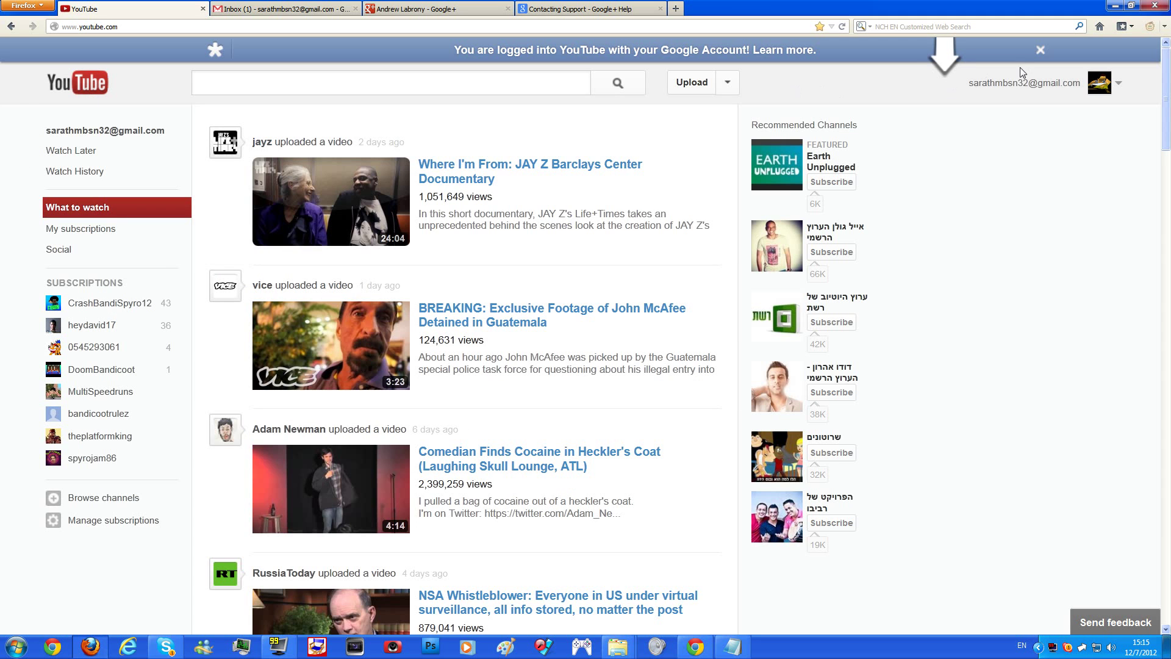
pyautogui.click(1025, 82)
# Go to My Channel and switch the setup form to choosing a business-channel username
pyautogui.click(976, 120)
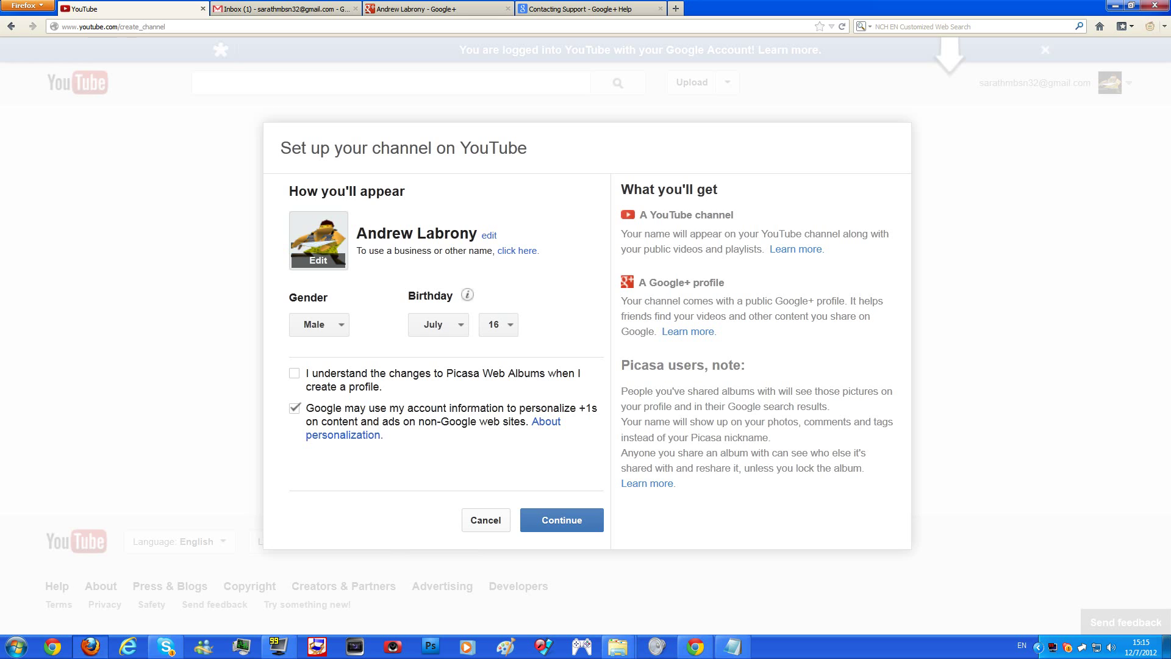
pyautogui.moveTo(356, 250); pyautogui.dragTo(468, 251)
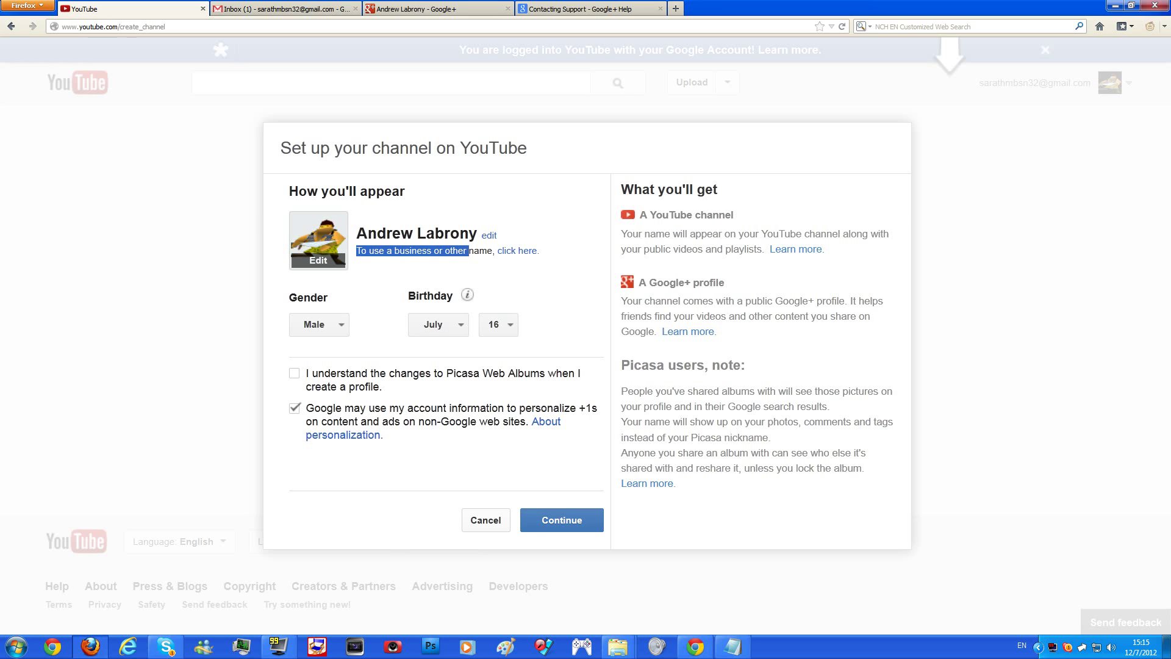
pyautogui.click(518, 251)
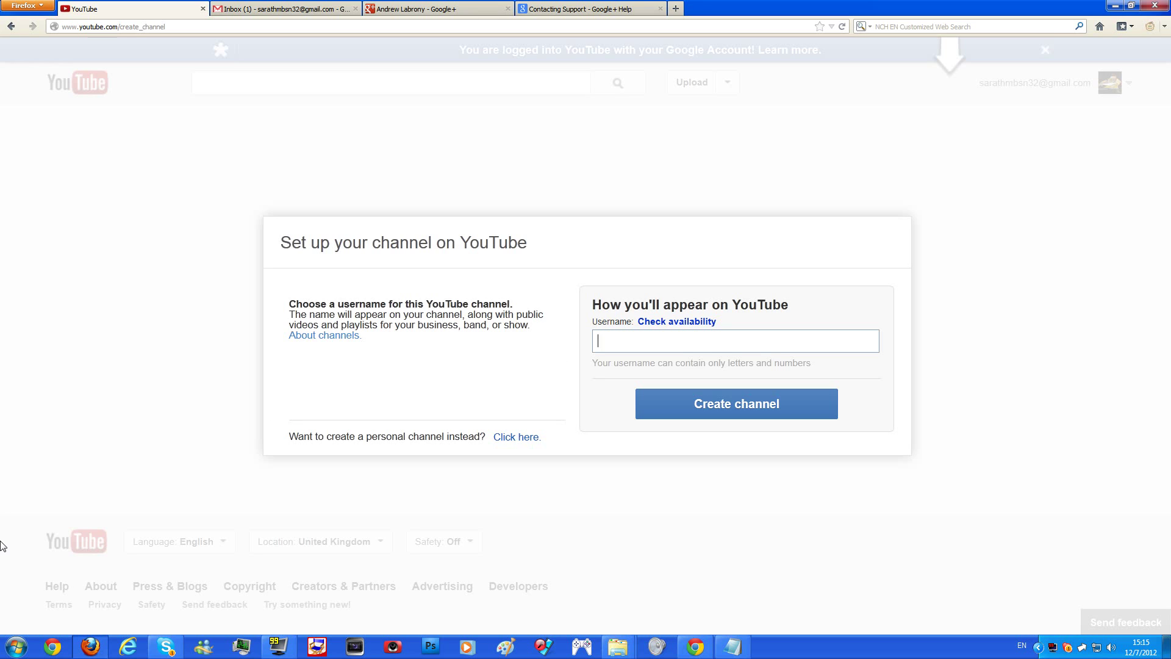
# Try usernames Example334 and andy4665, then take the first suggested available name and attempt creating the channel
pyautogui.write('Example334')
pyautogui.click(670, 322)
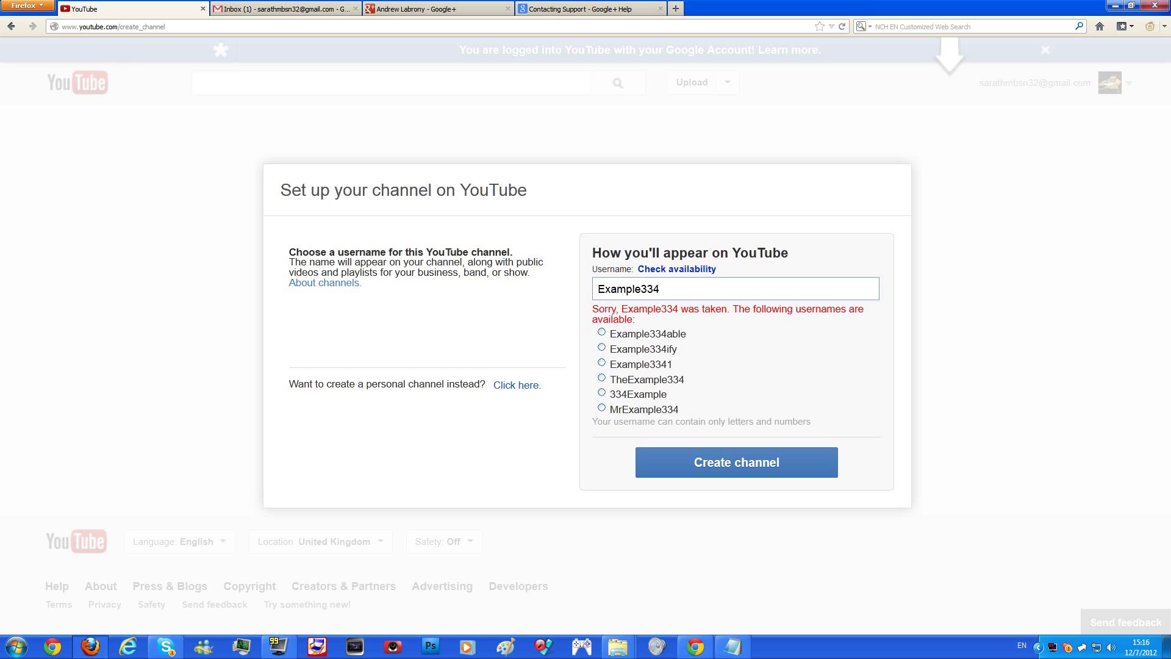
pyautogui.doubleClick(626, 289)
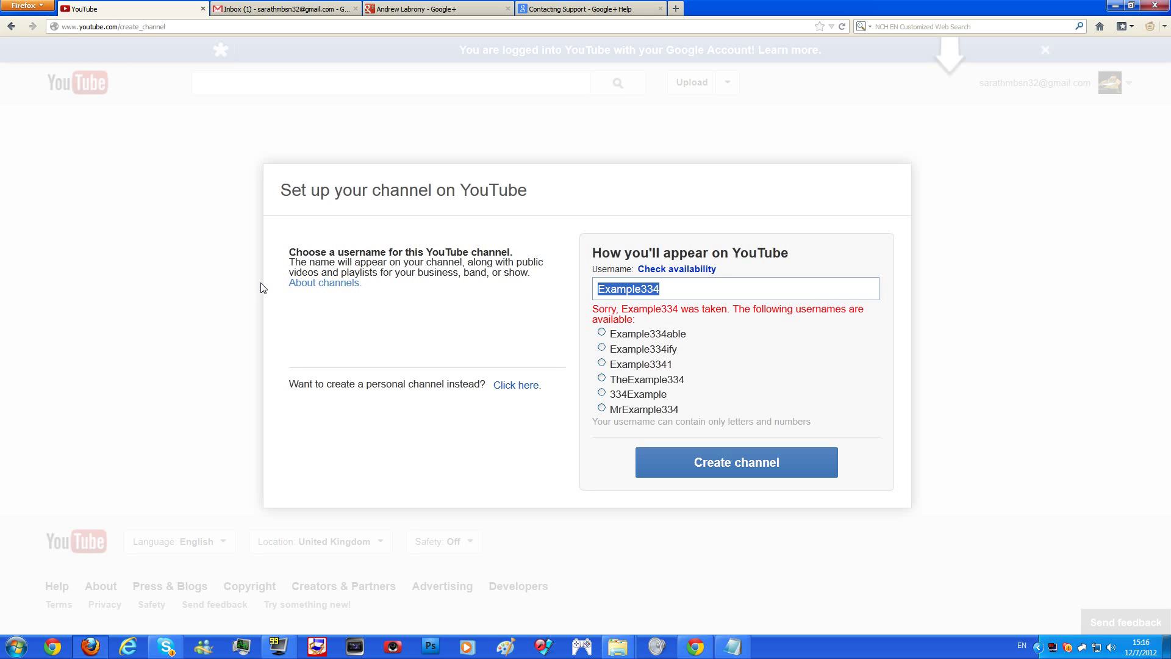
pyautogui.write('and')
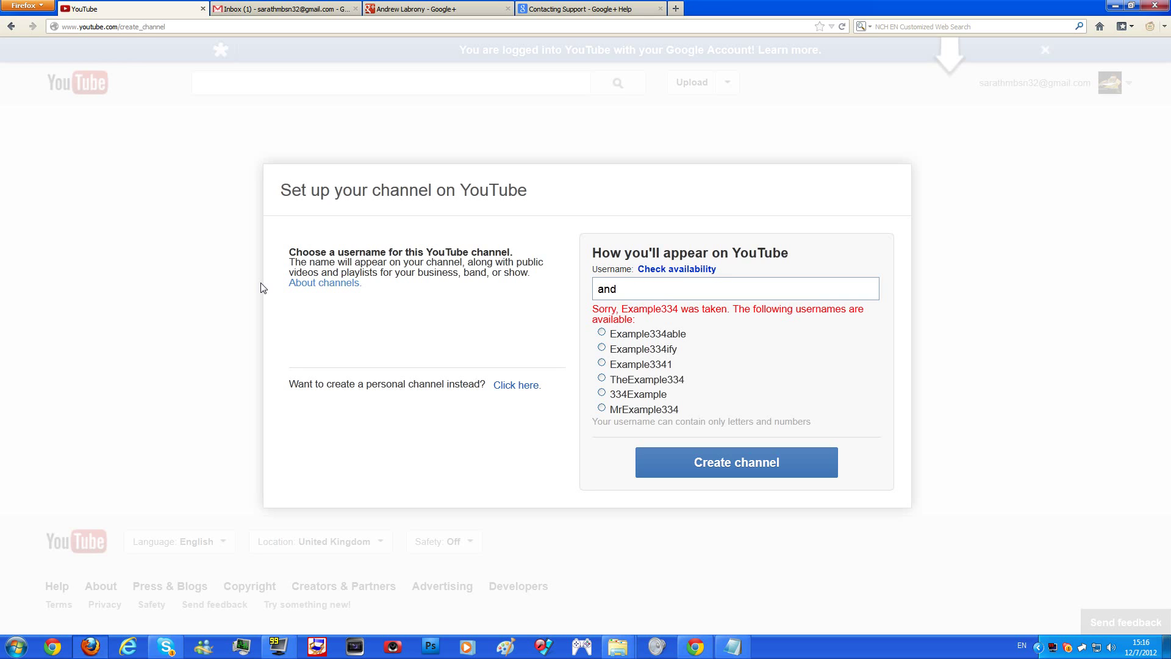
pyautogui.write('y4665')
pyautogui.moveTo(523, 327); pyautogui.dragTo(689, 271)
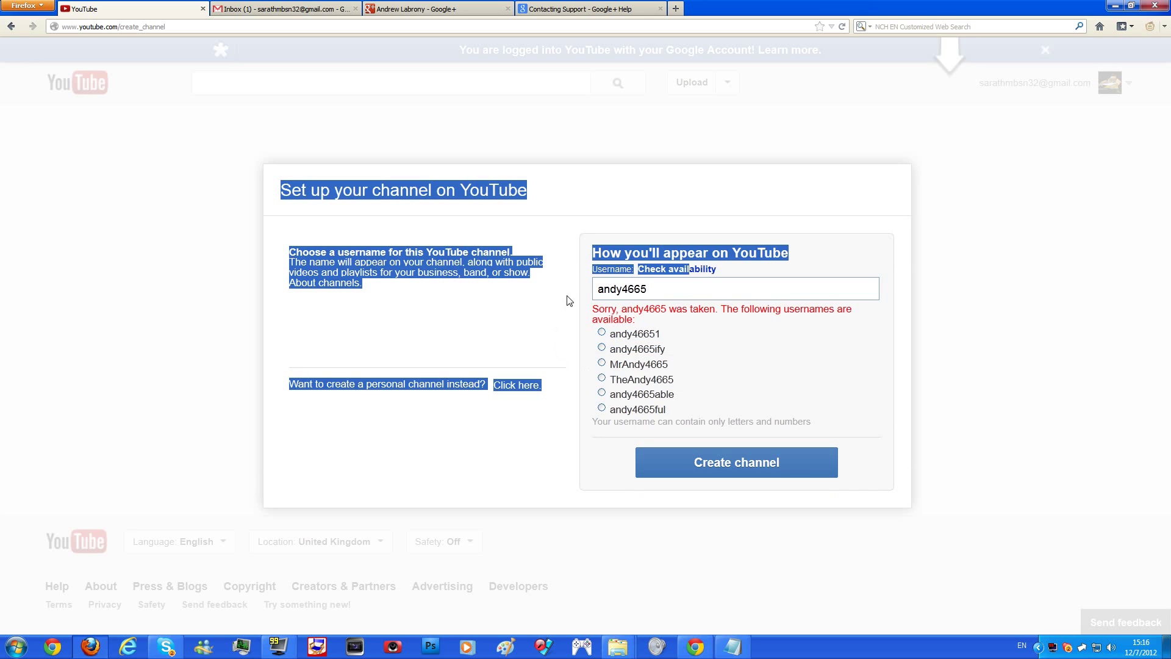
pyautogui.click(571, 300)
pyautogui.click(642, 340)
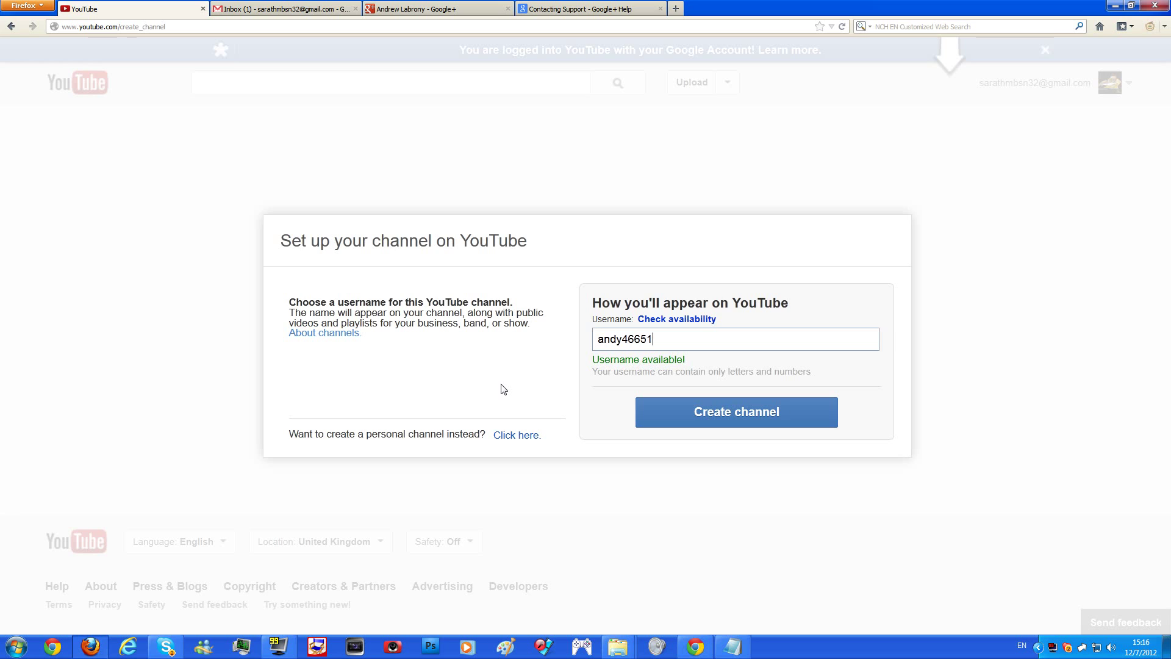
pyautogui.click(713, 422)
# Capitalise the username's first letter to 'A' and retry Create channel
pyautogui.moveTo(603, 339); pyautogui.dragTo(588, 347)
pyautogui.write('A')
pyautogui.click(719, 421)
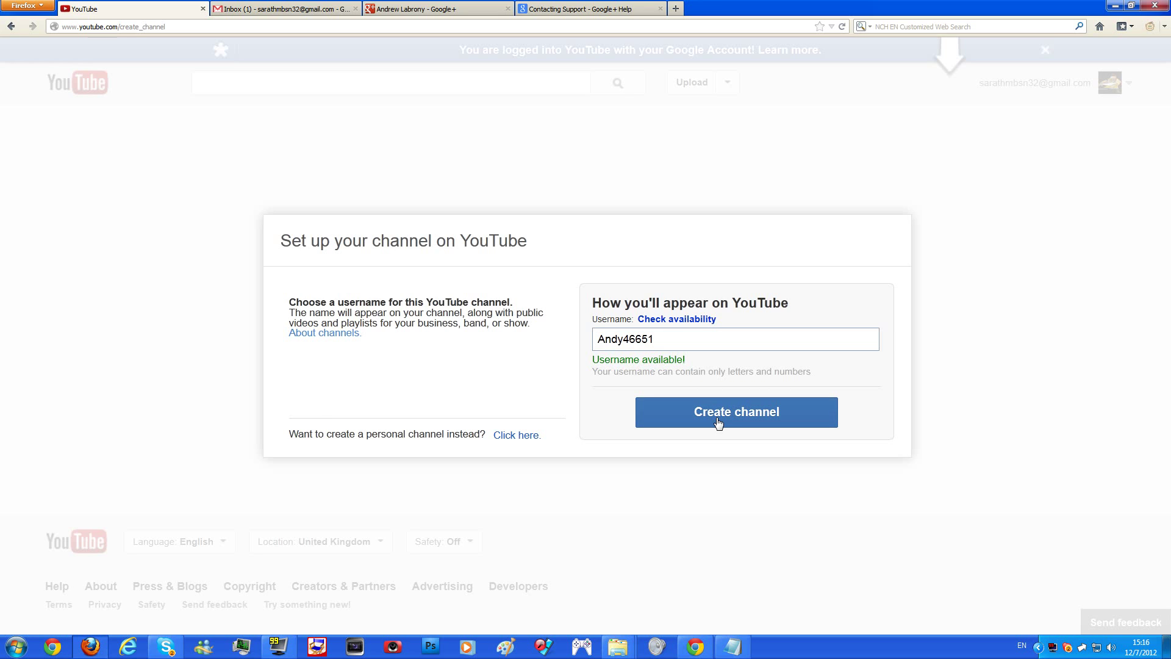
# Switch to the personal-channel form and read its note about public videos and playlists
pyautogui.click(519, 435)
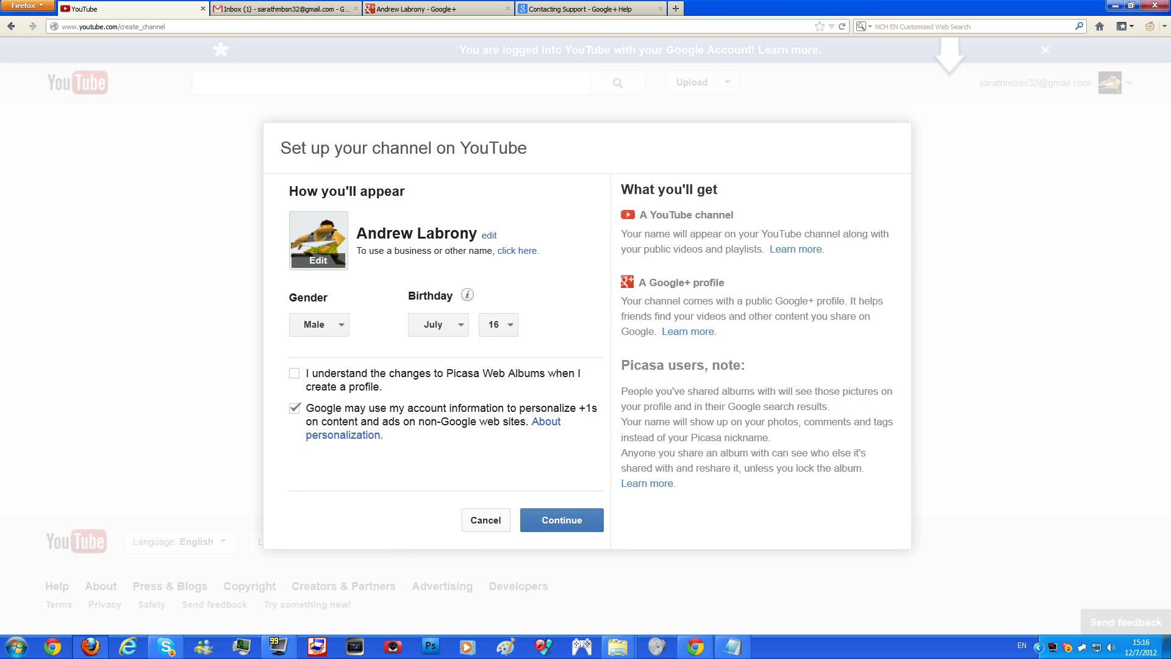
pyautogui.moveTo(623, 264); pyautogui.dragTo(640, 283)
pyautogui.click(803, 375)
# Check 'classics' as a username, replace it with the available Andy45345, and create the channel
pyautogui.click(518, 252)
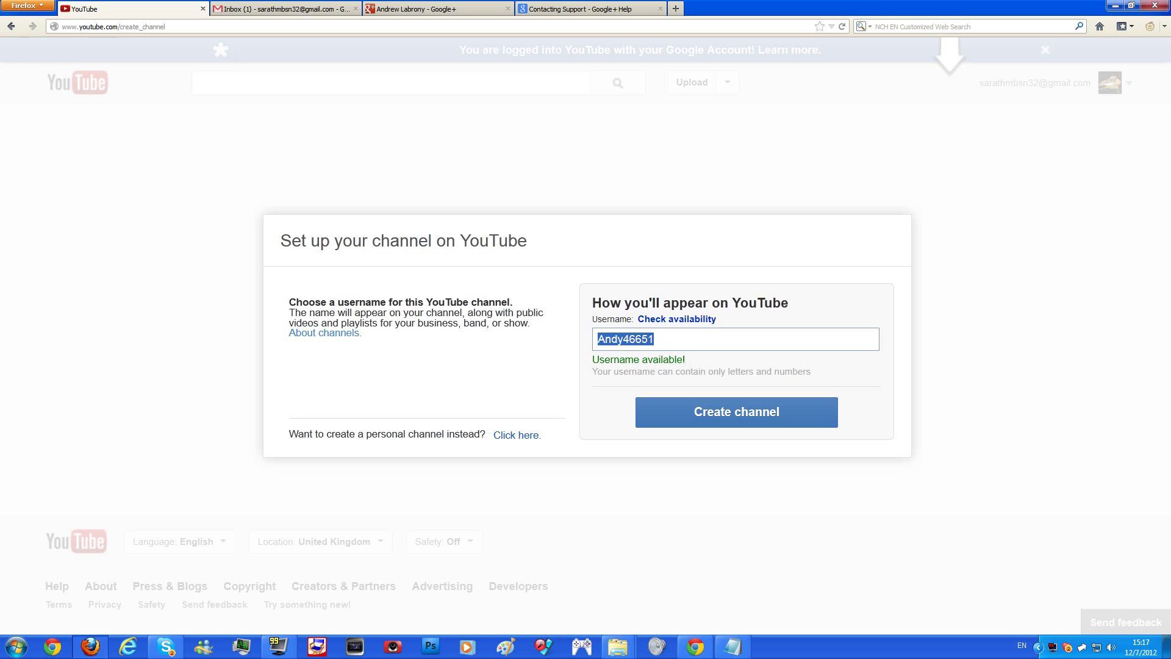
pyautogui.write('classics')
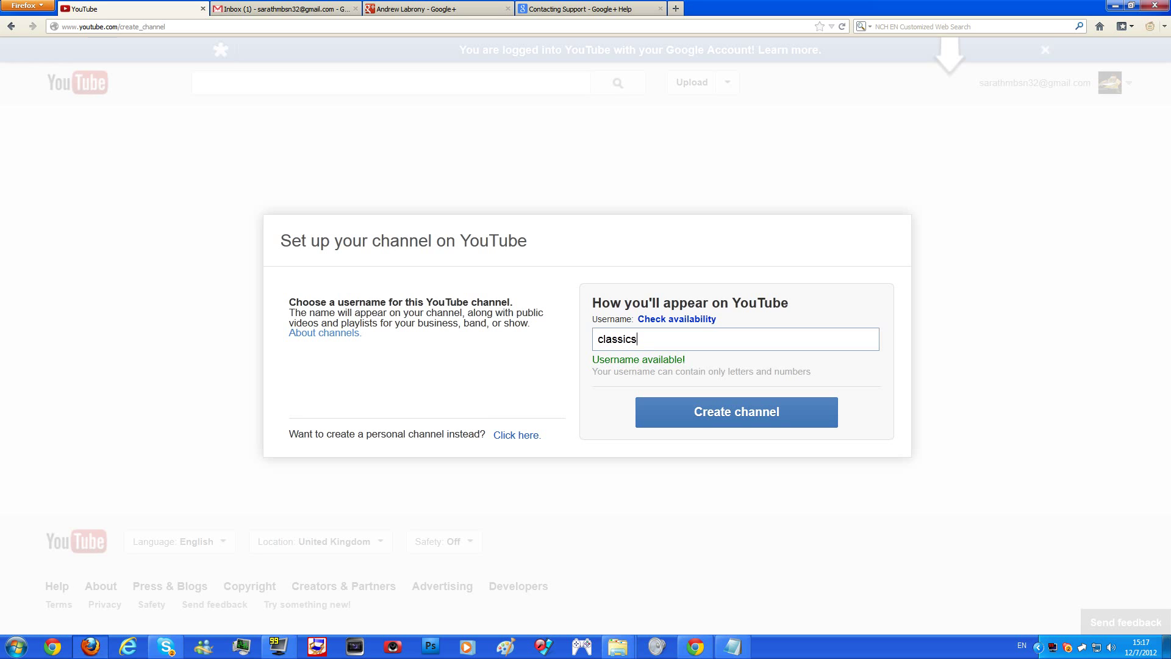
pyautogui.click(672, 319)
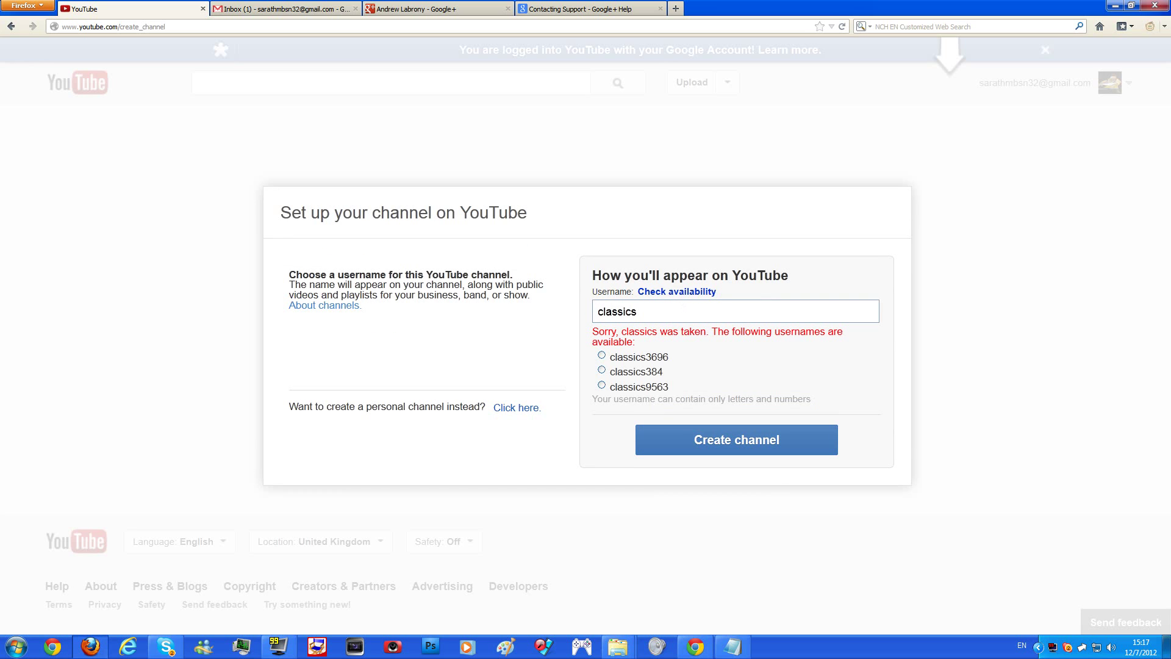
pyautogui.hotkey('ctrl', 'a')
pyautogui.write('Andy45345')
pyautogui.click(677, 297)
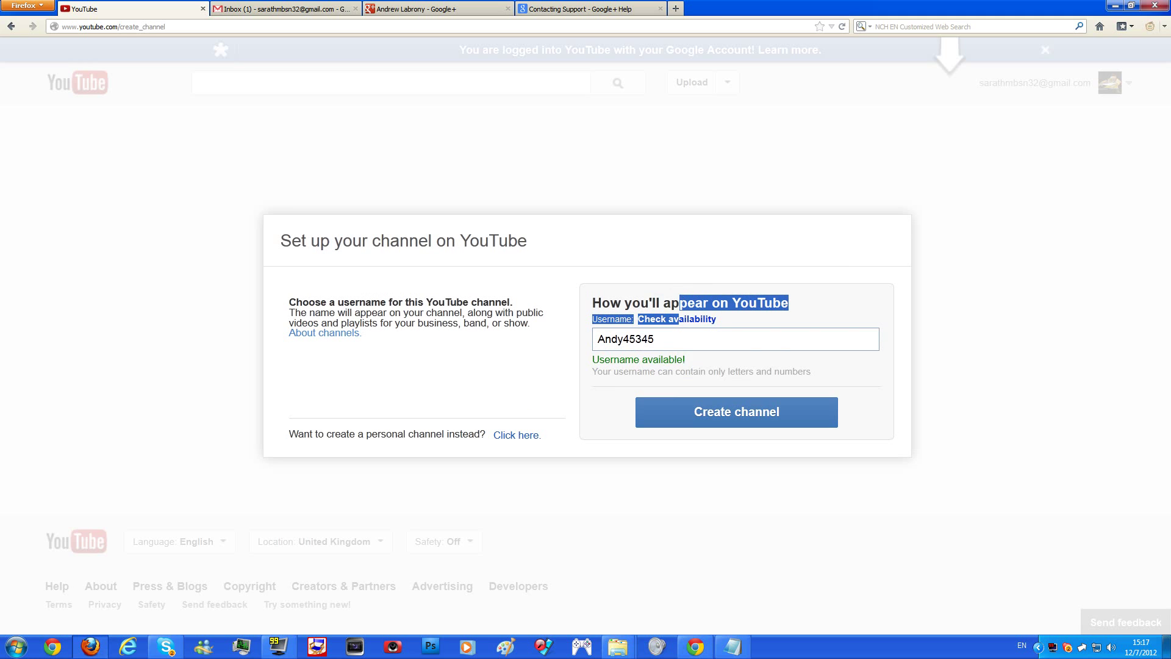
pyautogui.click(704, 414)
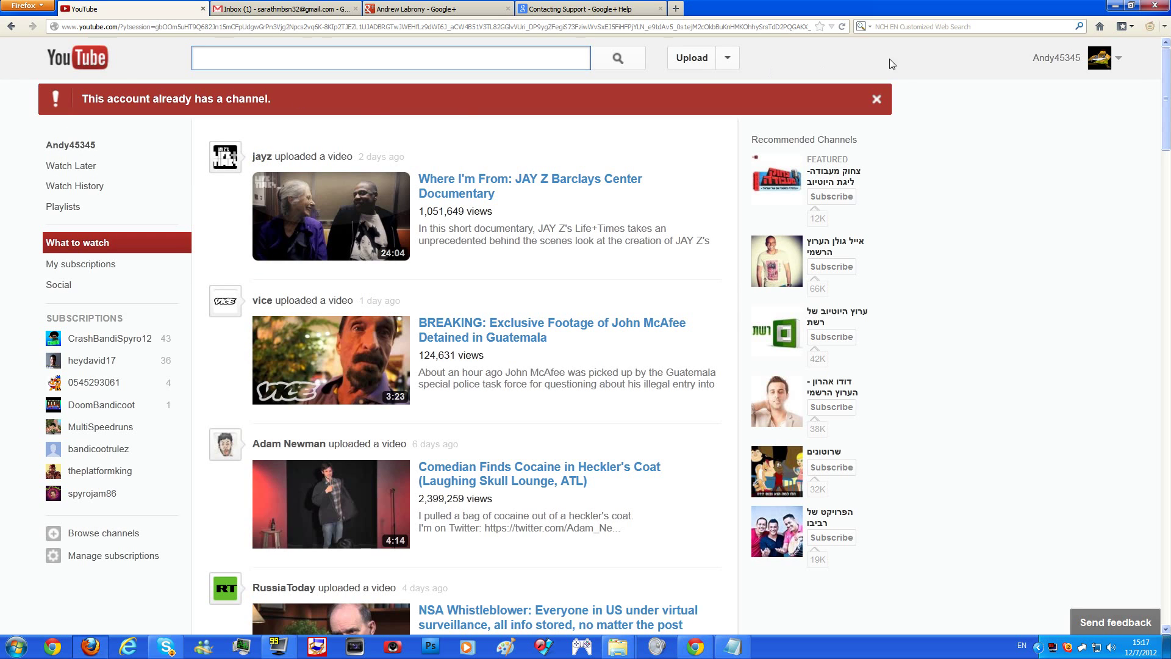
# Open My Channel from the account menu to view its 0 subscribers and 0 video views
pyautogui.click(1047, 58)
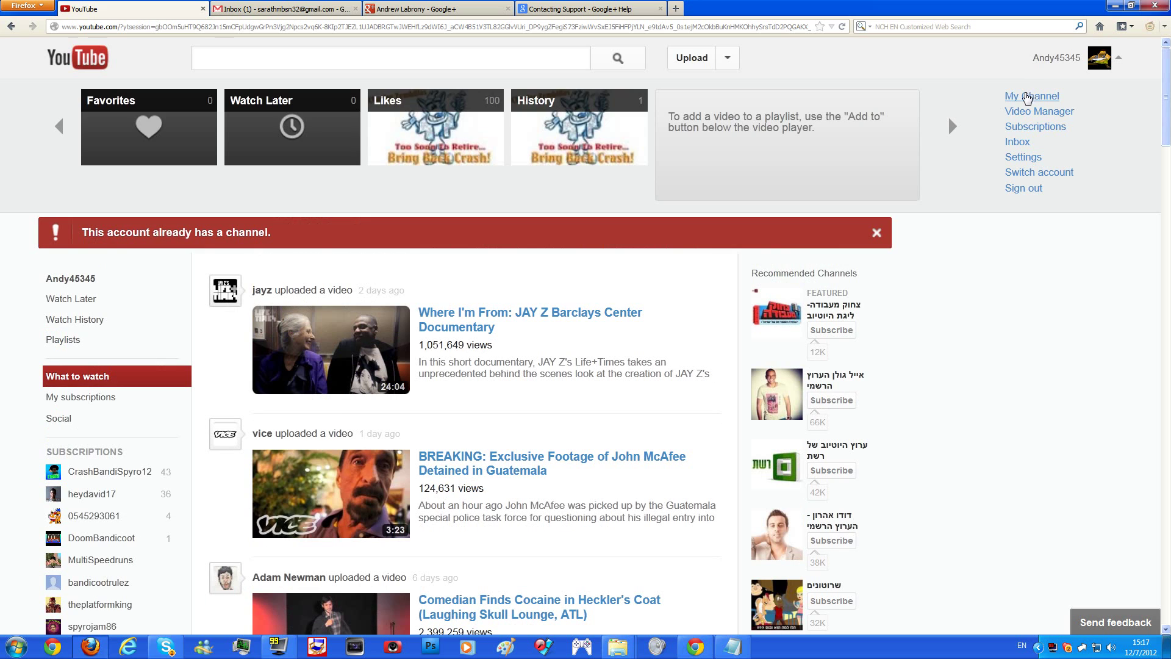
pyautogui.click(1028, 98)
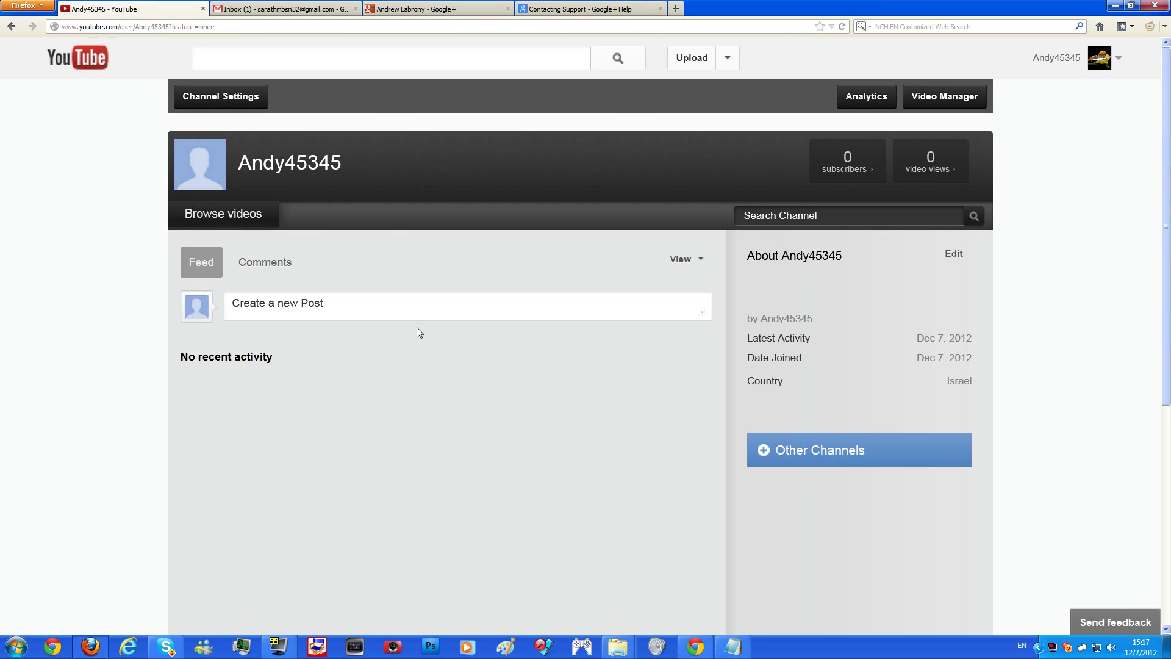
pyautogui.scroll(-2, 309, 393)
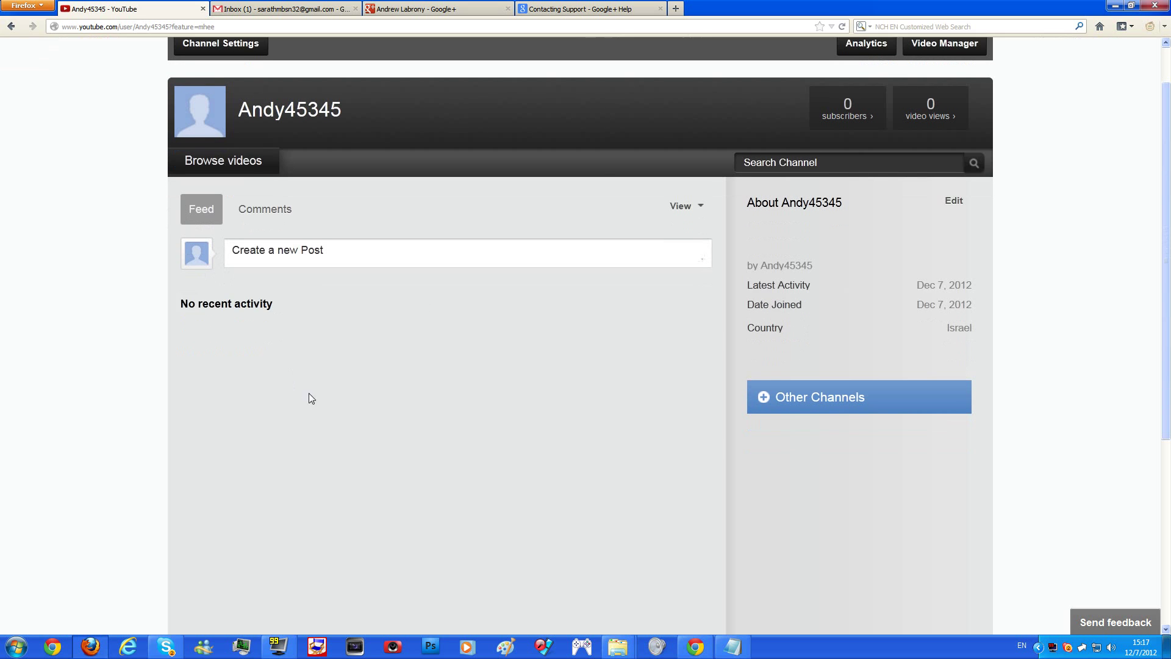
pyautogui.scroll(2, 434, 381)
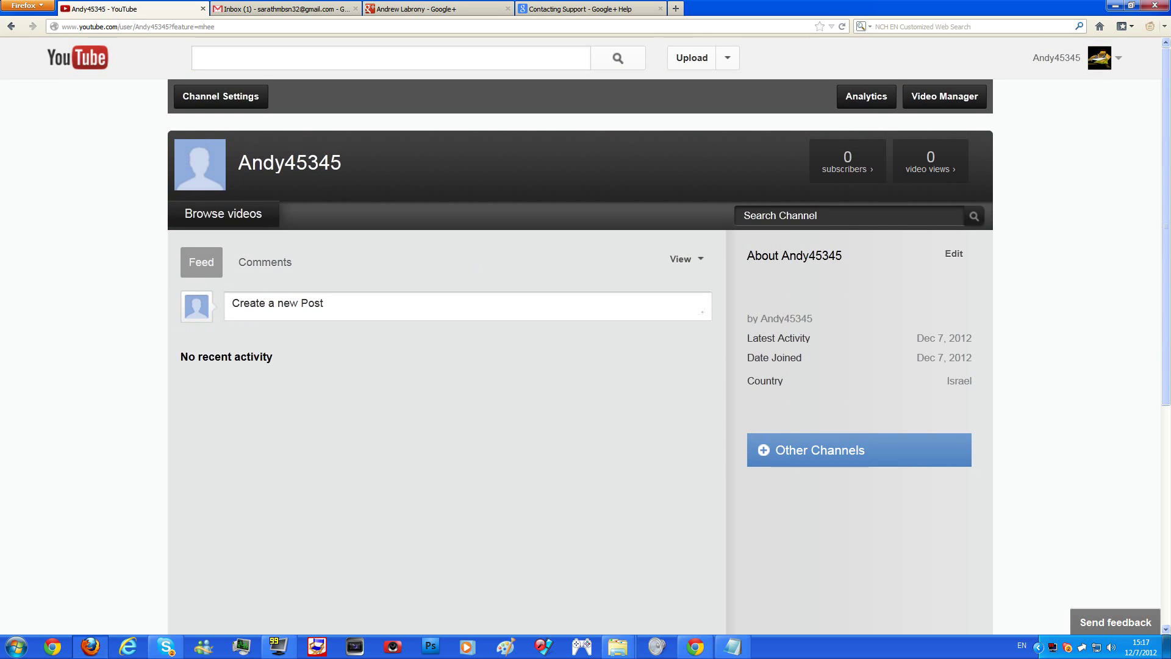
# In Appearance settings, upload the 56745 image as the channel avatar
pyautogui.click(244, 108)
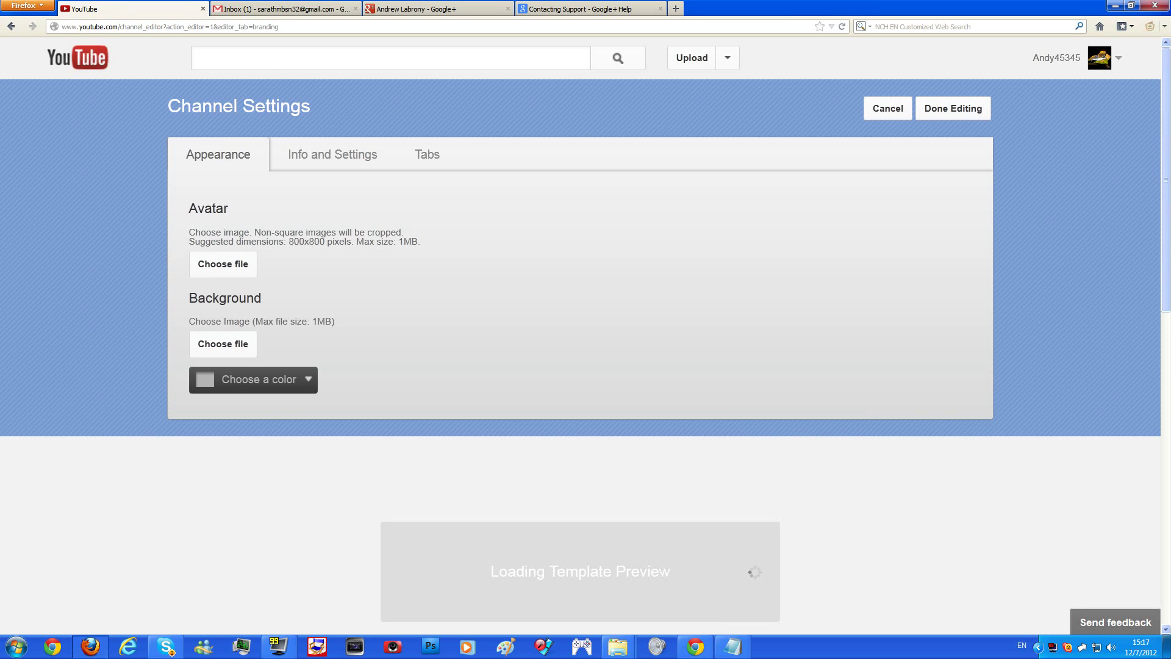
pyautogui.click(222, 264)
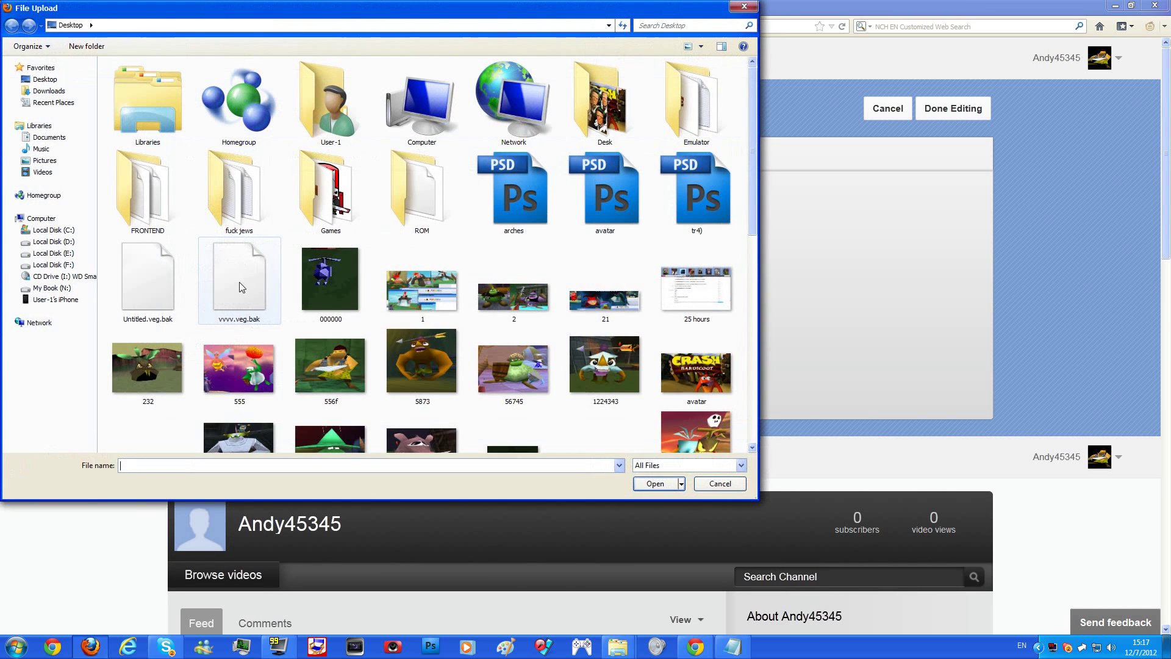
pyautogui.doubleClick(515, 384)
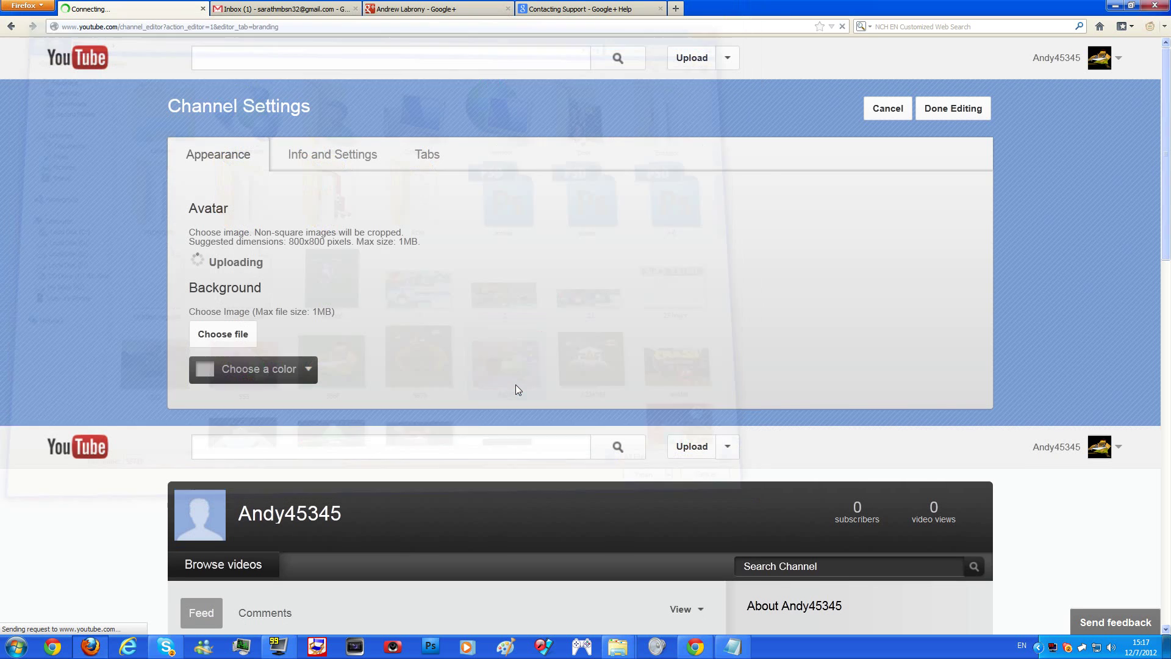
# Upload the 1224343 image as the channel background
pyautogui.click(216, 345)
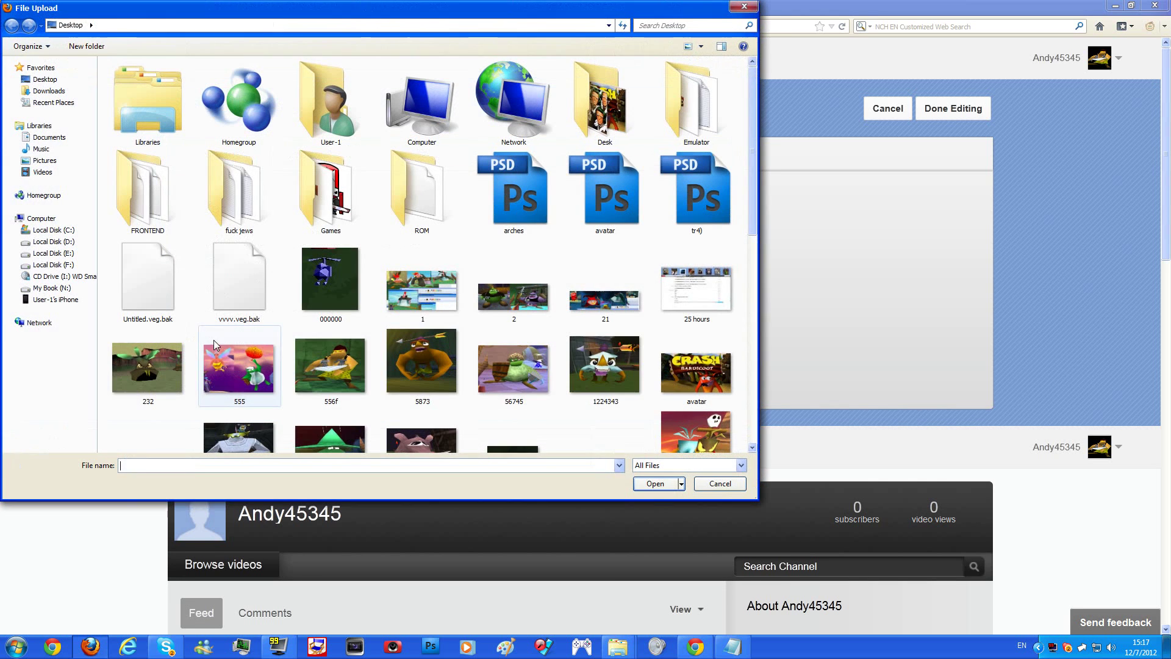
pyautogui.click(623, 379)
pyautogui.doubleClick(623, 378)
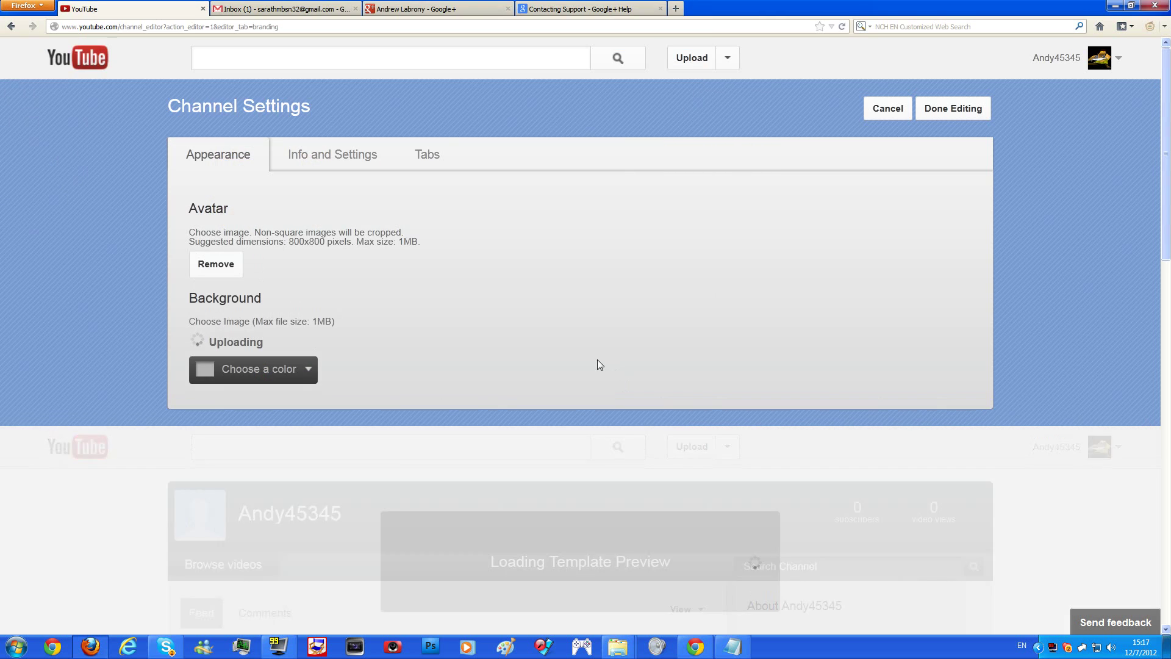
pyautogui.scroll(-3, 183, 328)
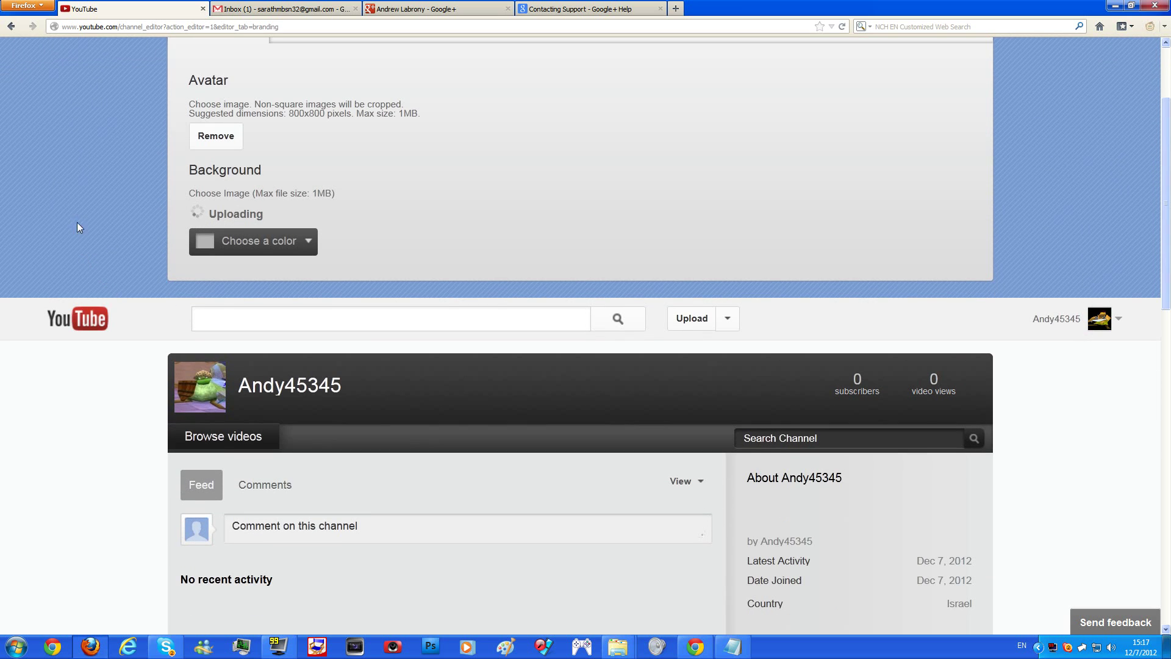
pyautogui.moveTo(201, 389)
pyautogui.scroll(-1, 196, 366)
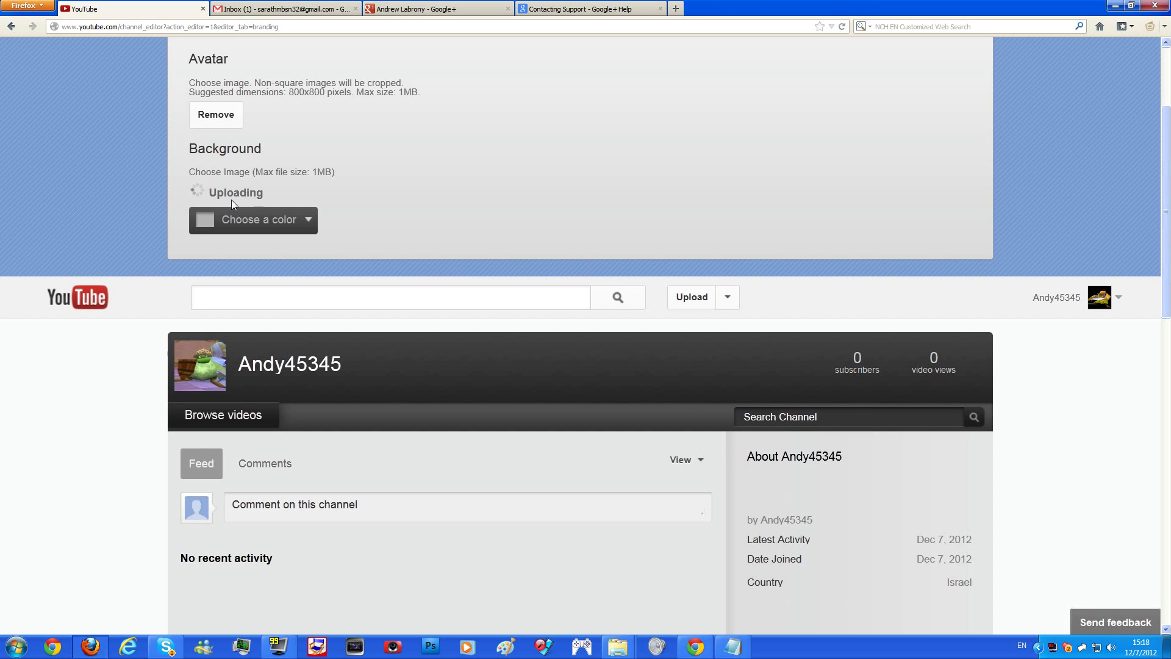
pyautogui.scroll(1, 263, 226)
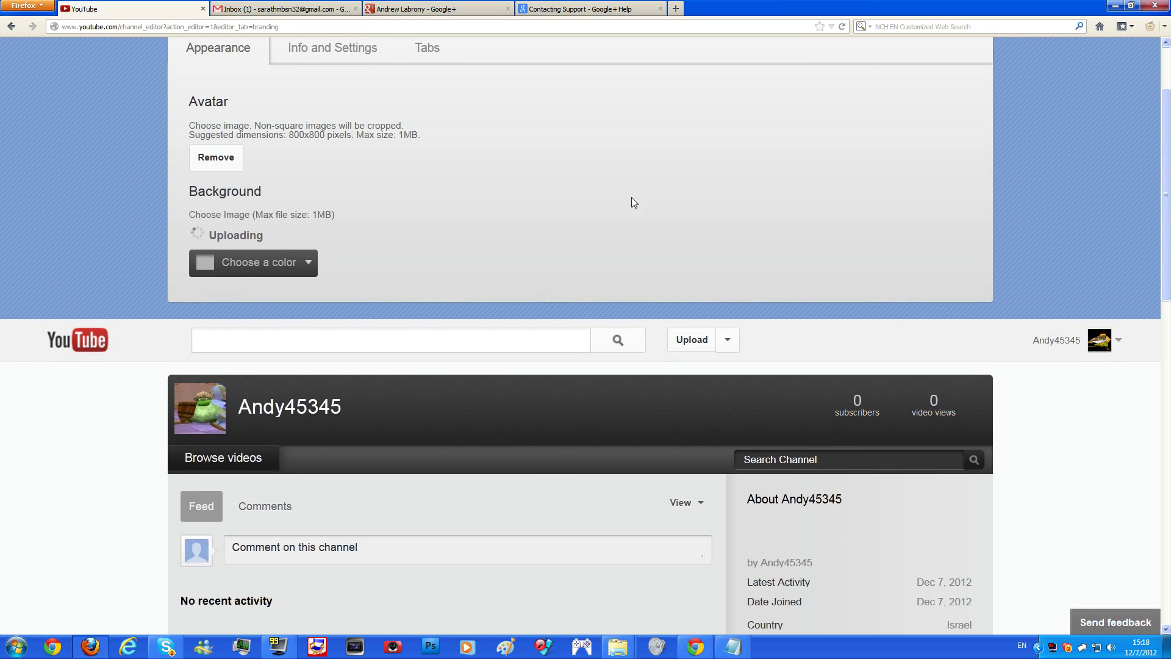
pyautogui.scroll(3, 632, 208)
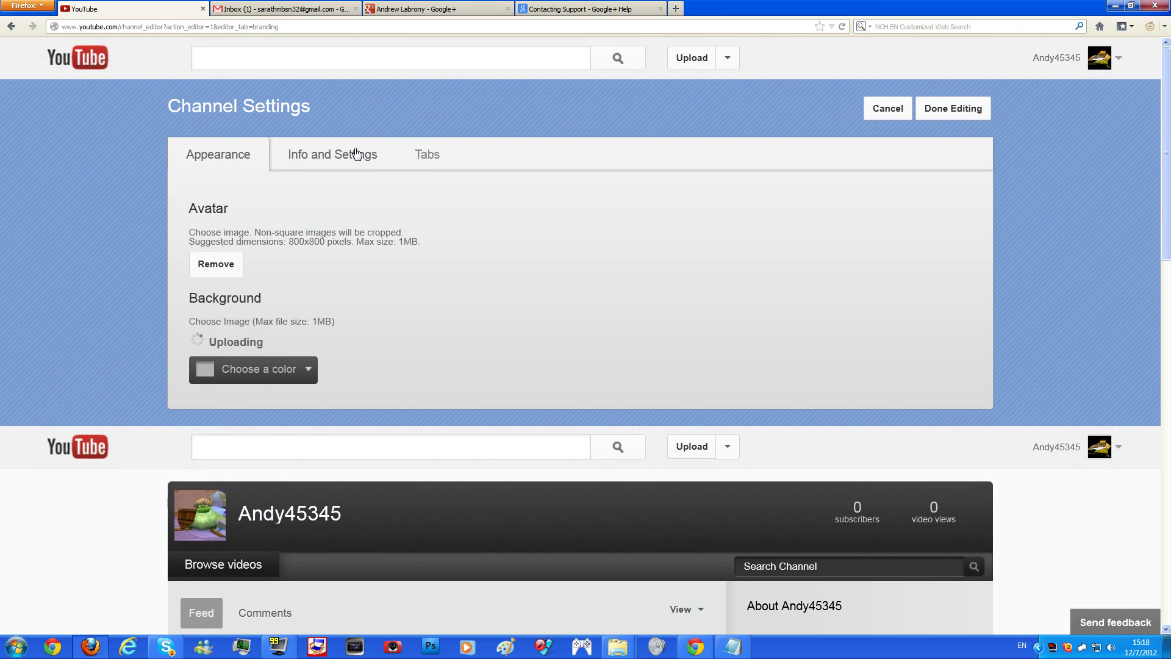
pyautogui.click(379, 154)
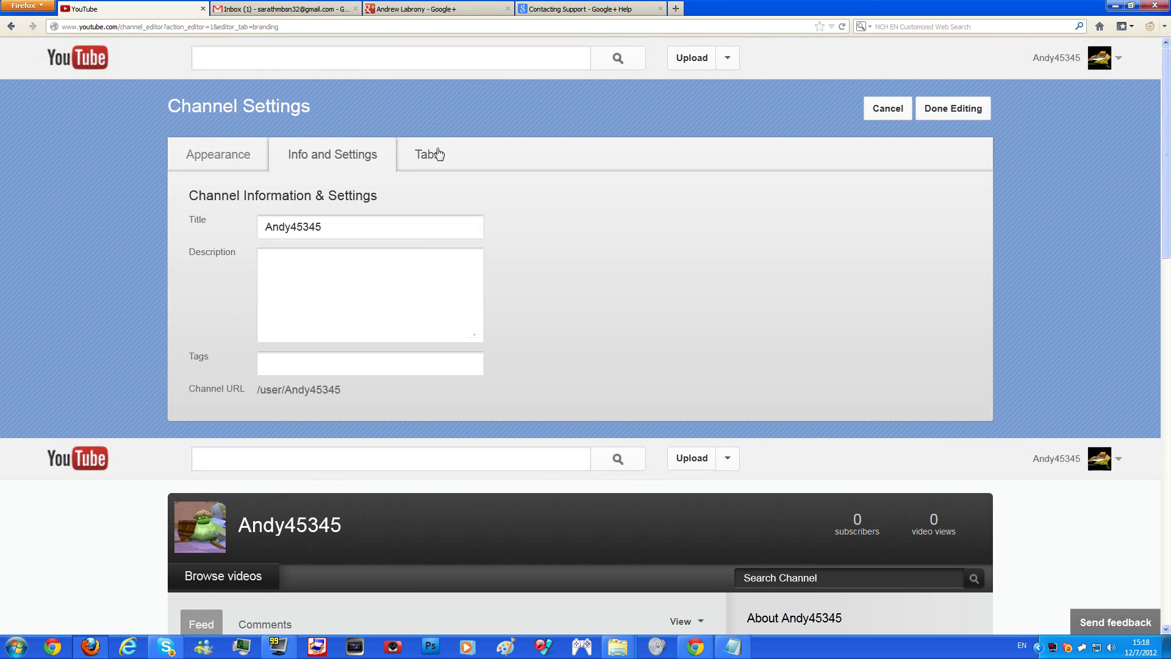
# Review the channel's Title, Description and Tags fields under Info and Settings
pyautogui.click(321, 227)
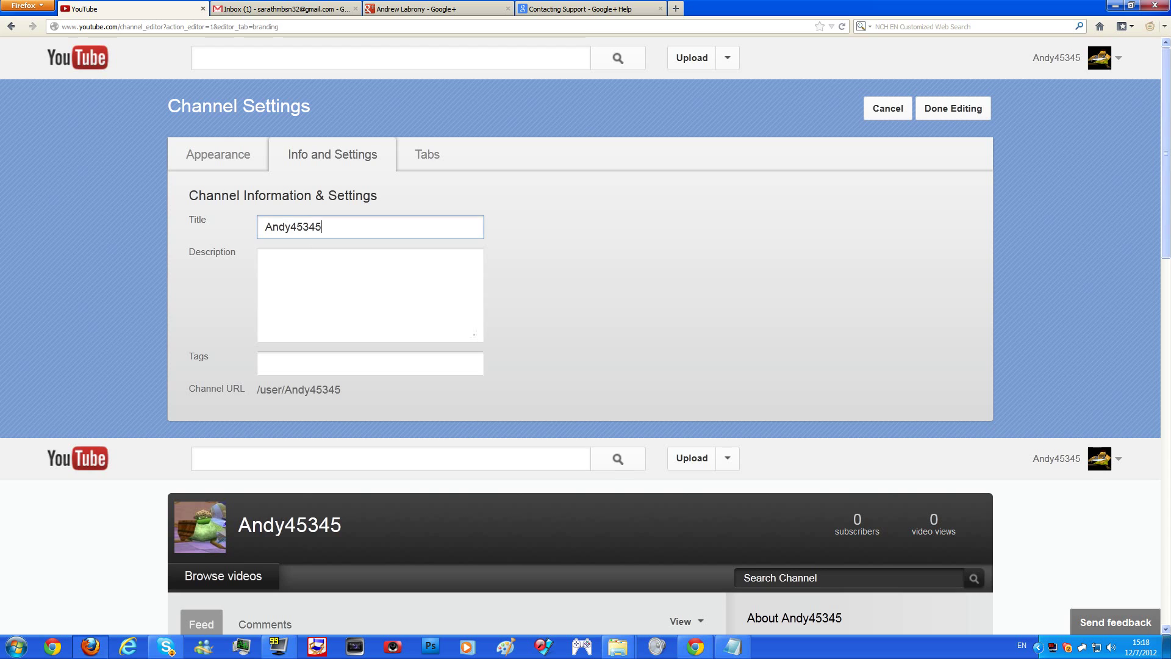
pyautogui.click(330, 250)
pyautogui.click(266, 363)
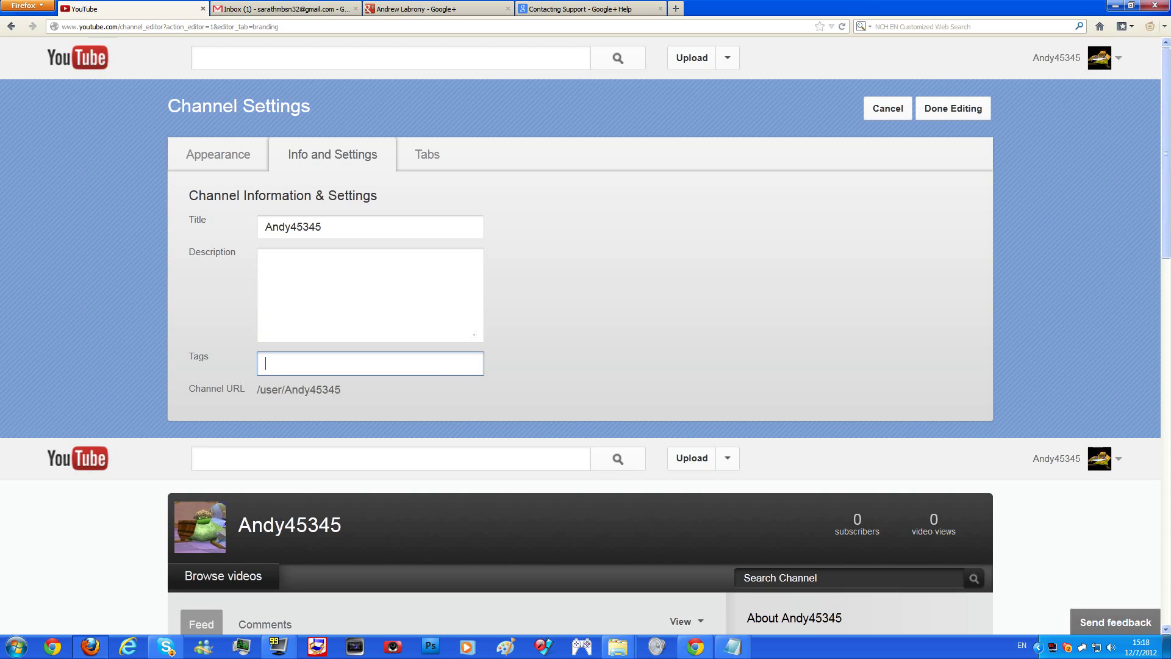
pyautogui.click(266, 364)
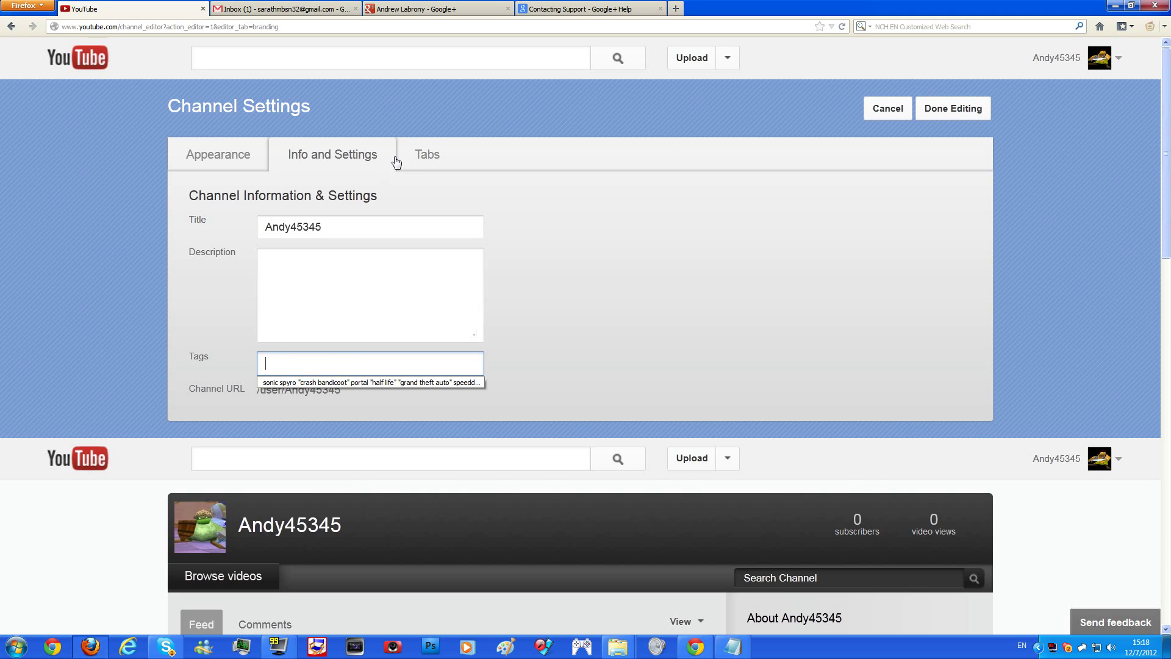
# In Tabs, toggle sharing of liked videos, comments, favorites and subscriptions on, then back off
pyautogui.click(425, 154)
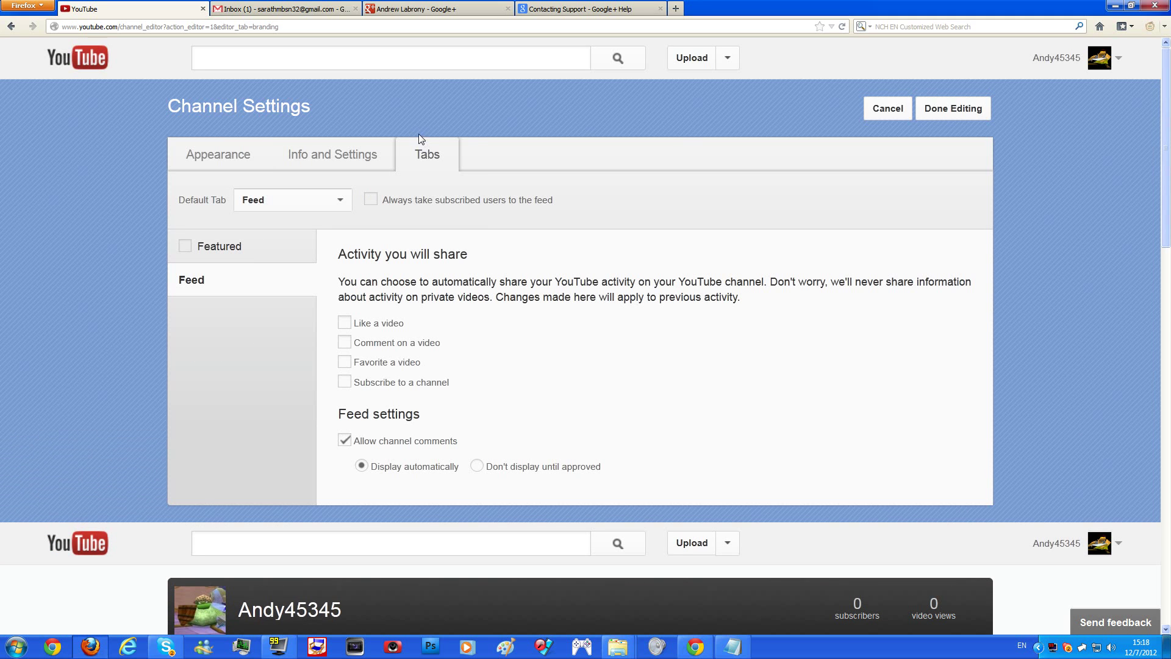
pyautogui.click(345, 323)
pyautogui.click(345, 343)
pyautogui.click(345, 363)
pyautogui.click(344, 382)
pyautogui.click(344, 382)
pyautogui.click(345, 362)
pyautogui.click(345, 343)
pyautogui.click(345, 324)
# Preview the Blogger and Overview layouts for the Featured tab and choose Blogger
pyautogui.click(242, 257)
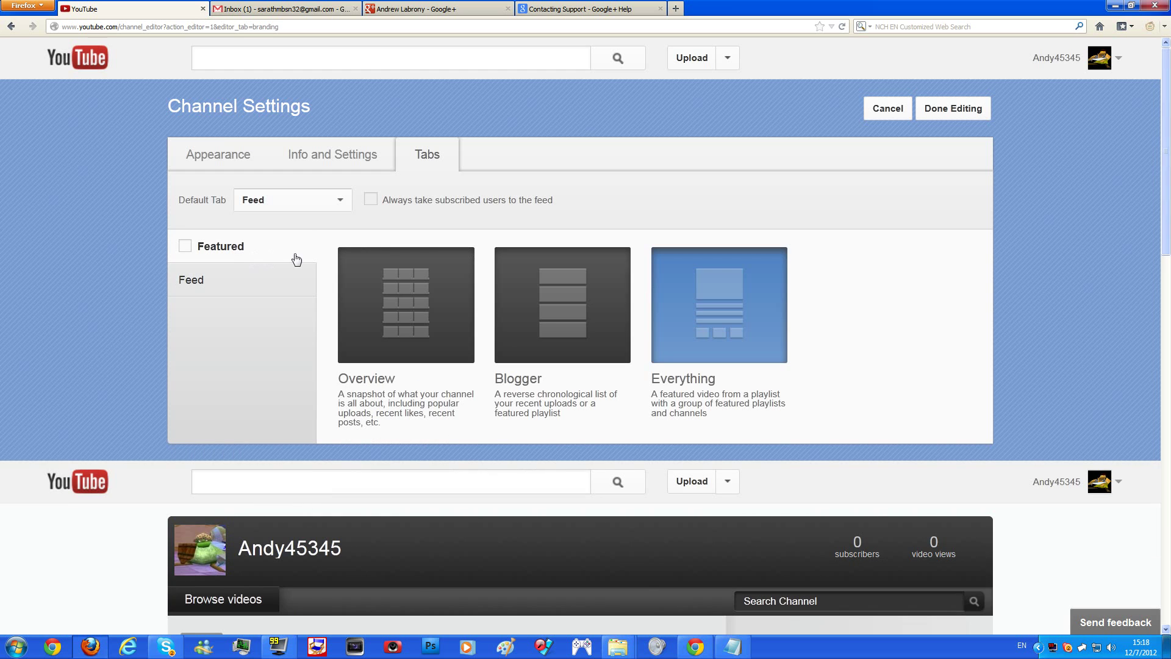
pyautogui.scroll(-10, 675, 294)
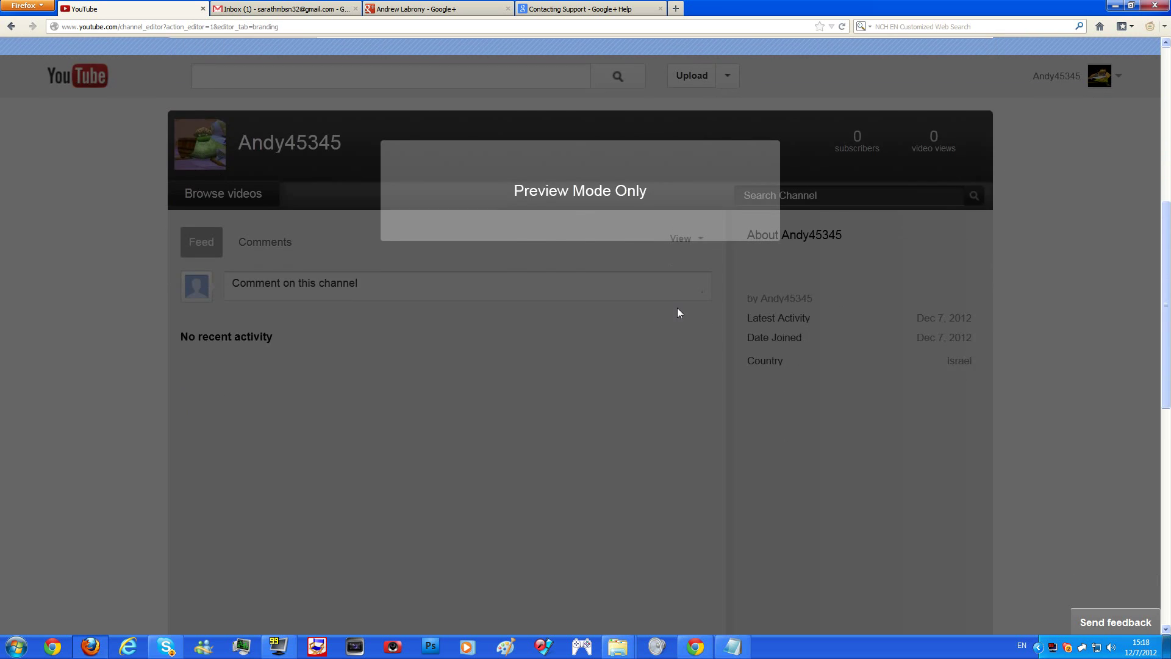
pyautogui.scroll(6, 677, 308)
pyautogui.scroll(3, 677, 310)
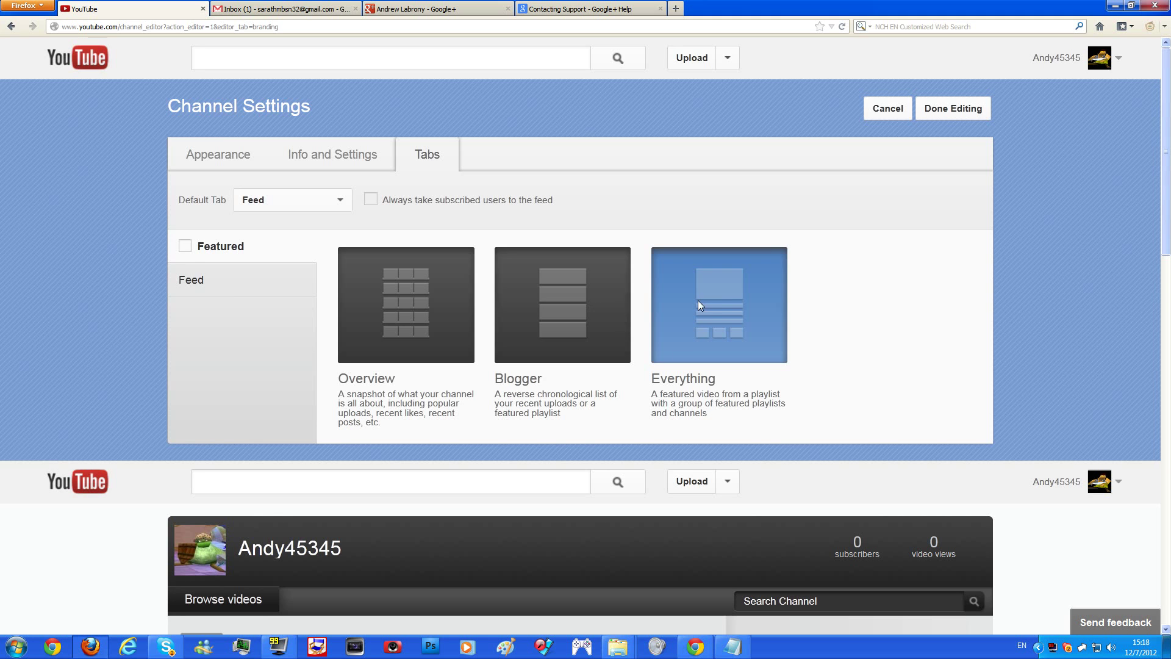
pyautogui.scroll(-3, 733, 347)
pyautogui.scroll(-5, 775, 400)
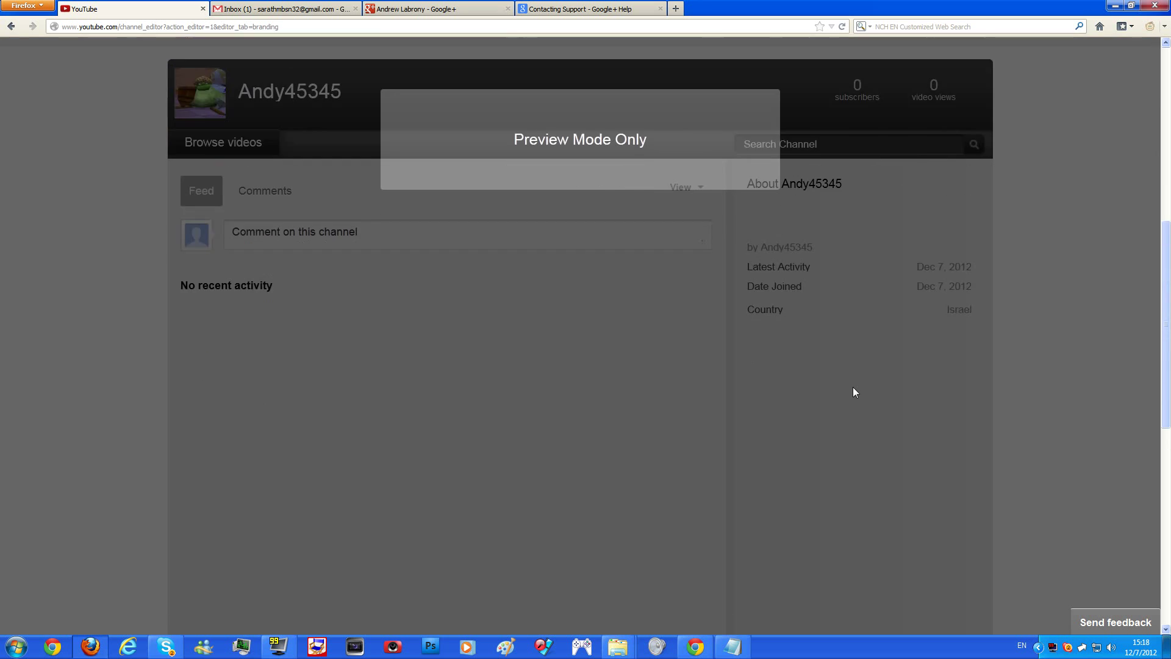
pyautogui.scroll(7, 853, 387)
pyautogui.click(605, 298)
pyautogui.scroll(-5, 613, 312)
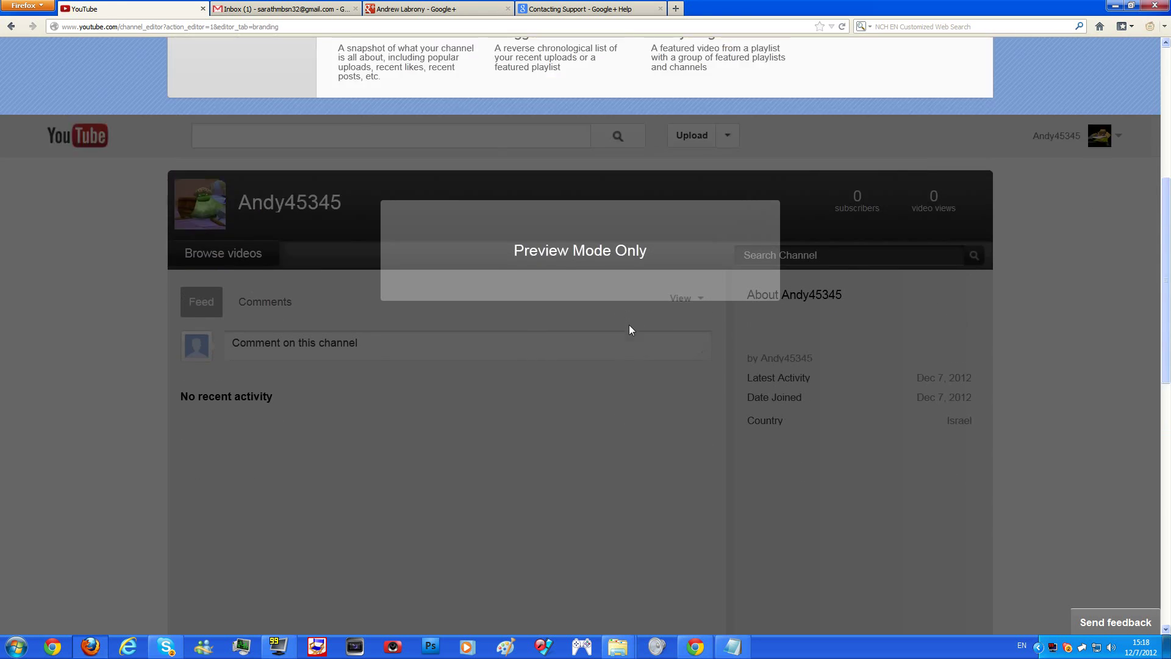
pyautogui.scroll(2, 630, 329)
pyautogui.click(446, 122)
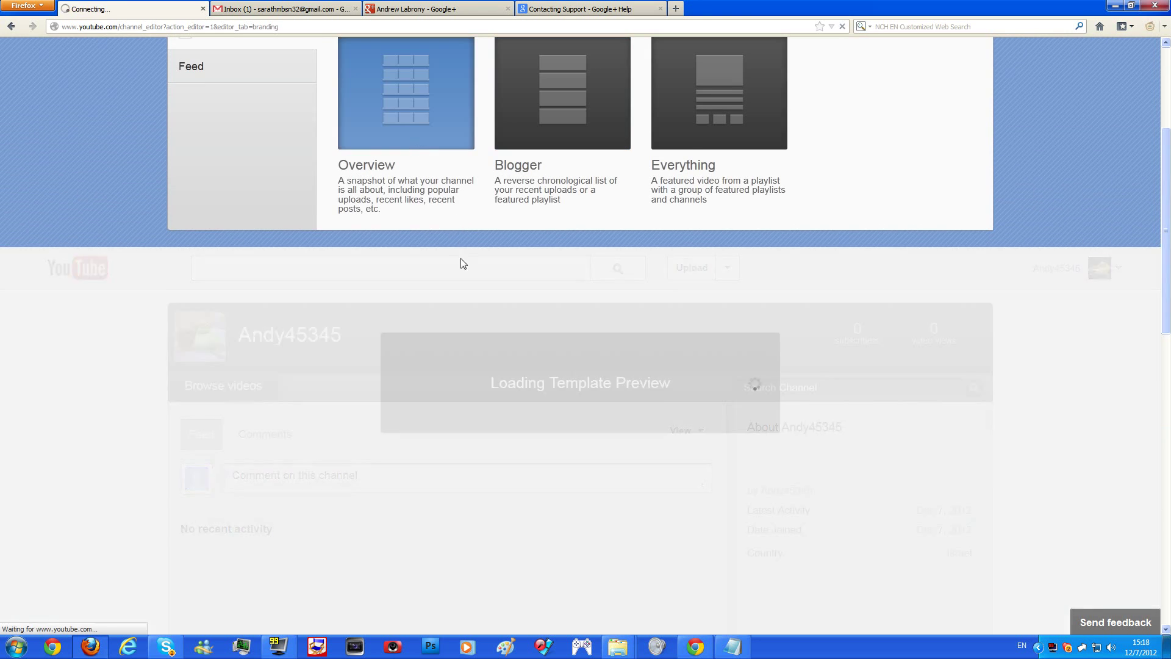
pyautogui.scroll(-3, 486, 319)
pyautogui.scroll(4, 488, 318)
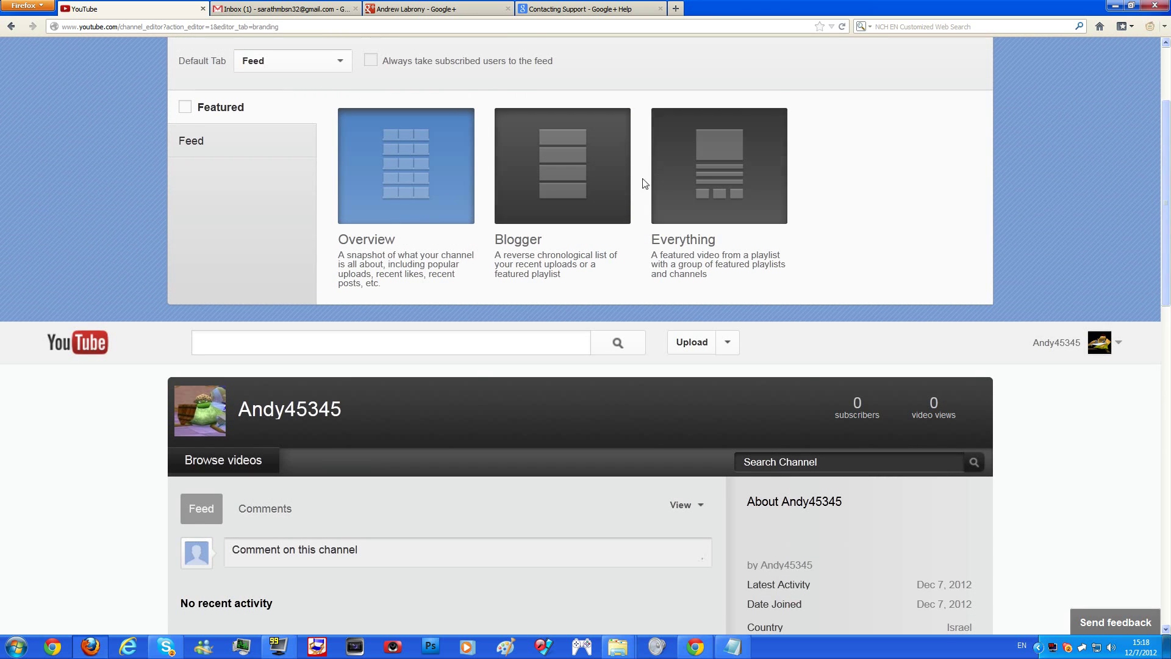
pyautogui.scroll(3, 611, 213)
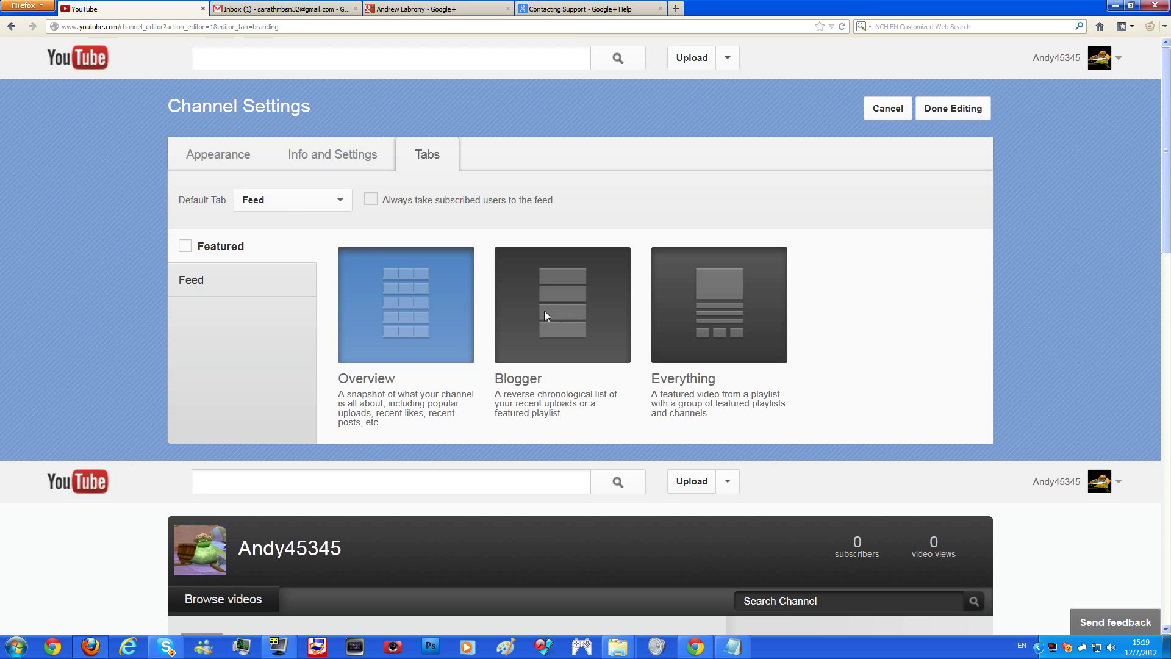
pyautogui.click(524, 310)
pyautogui.click(214, 154)
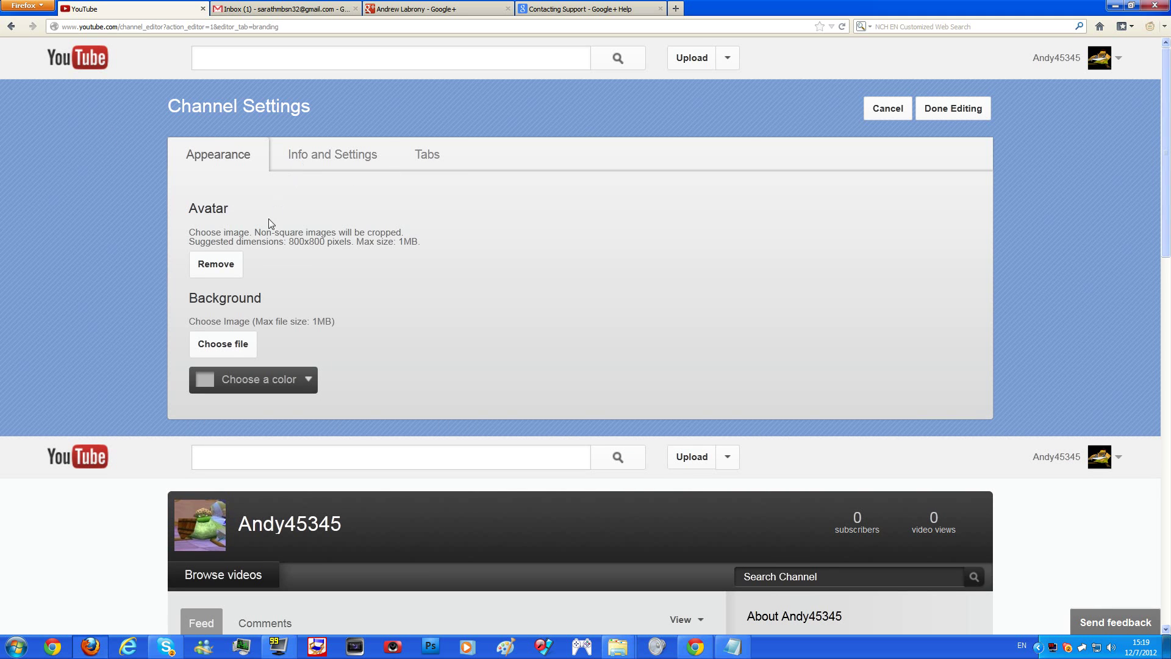
# Pick a Desktop image under Background so it uploads as the channel background
pyautogui.click(229, 345)
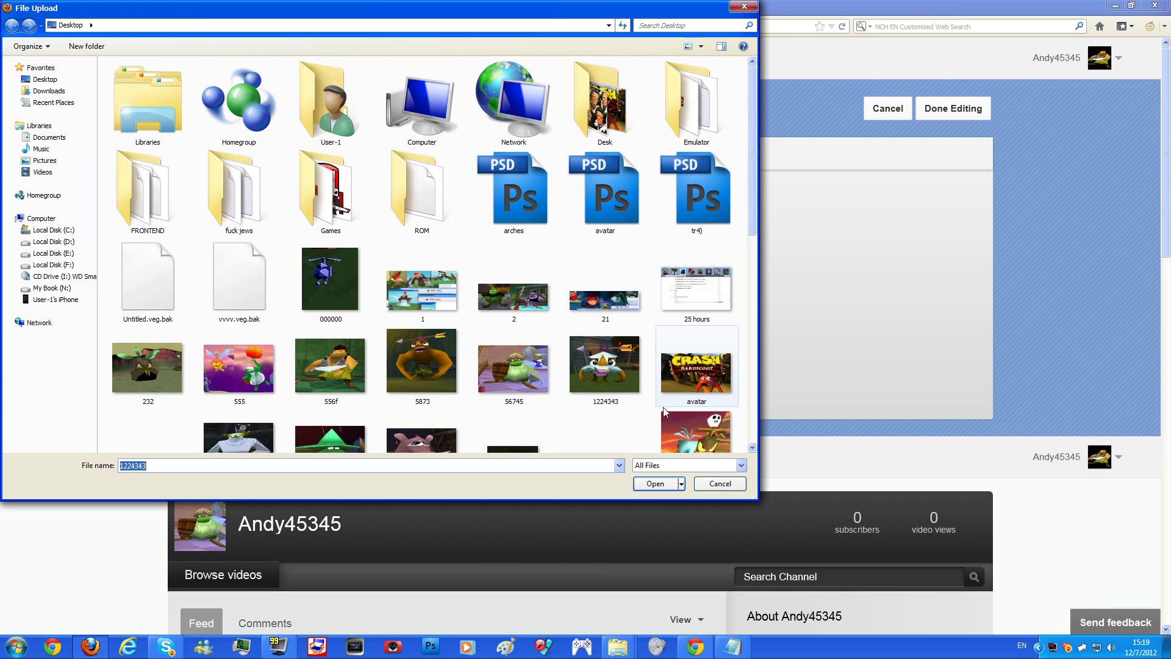
pyautogui.scroll(-5, 653, 420)
pyautogui.doubleClick(427, 305)
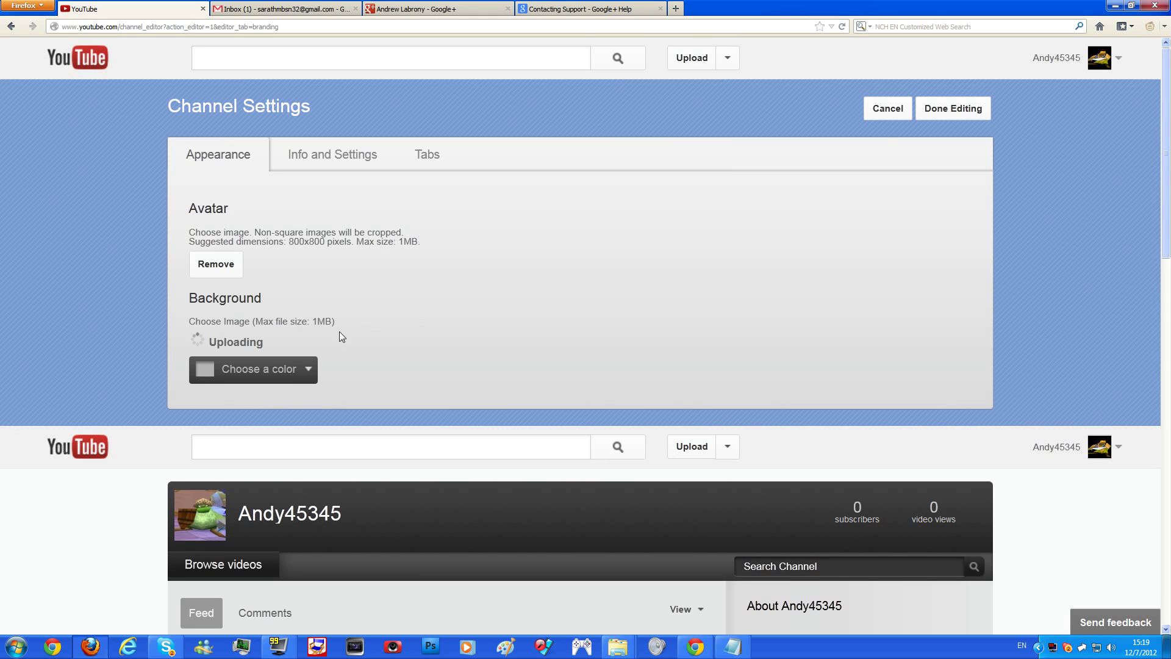
pyautogui.scroll(-2, 83, 339)
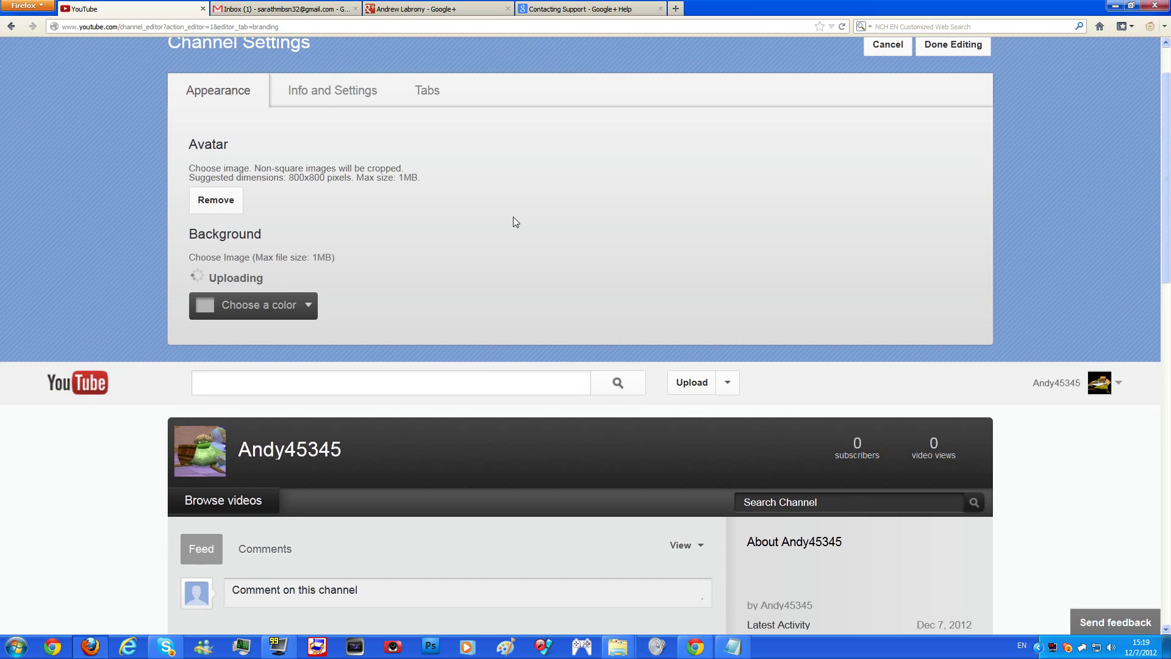
pyautogui.scroll(-1, 513, 217)
pyautogui.scroll(2, 515, 214)
pyautogui.scroll(1, 523, 220)
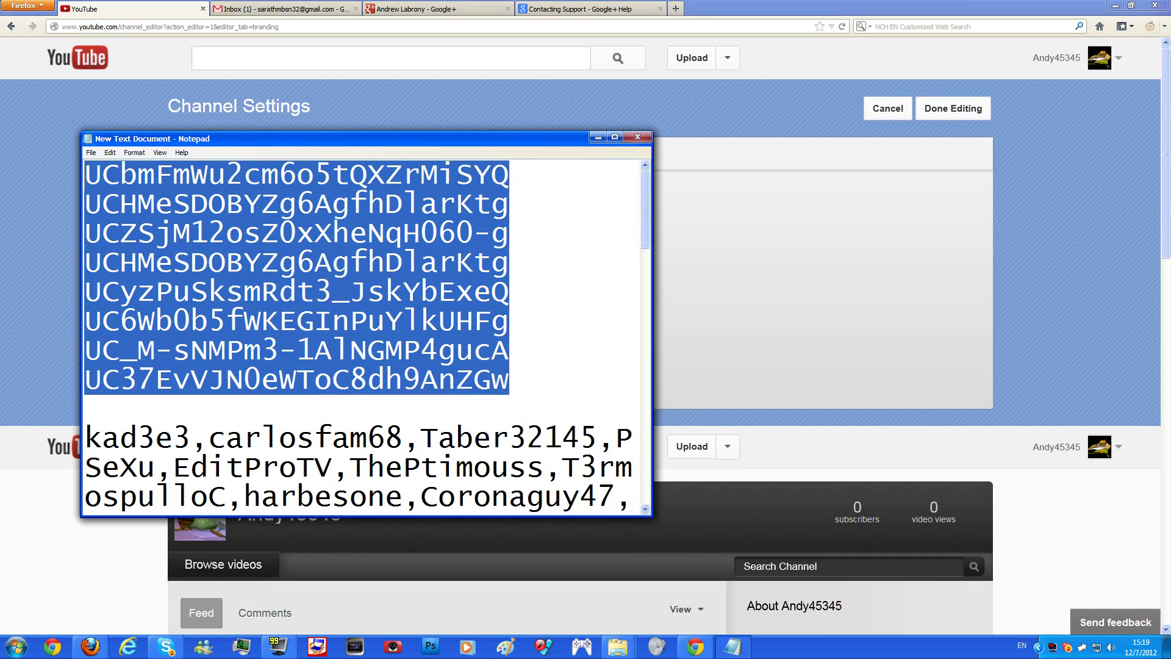
pyautogui.click(825, 6)
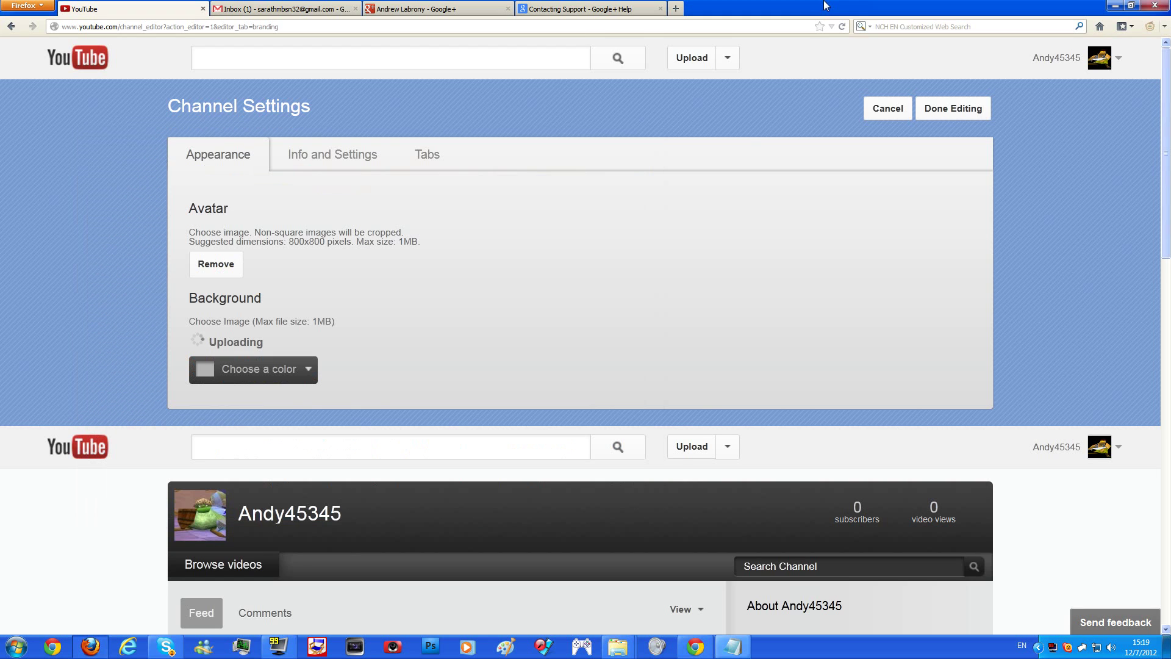
pyautogui.click(958, 107)
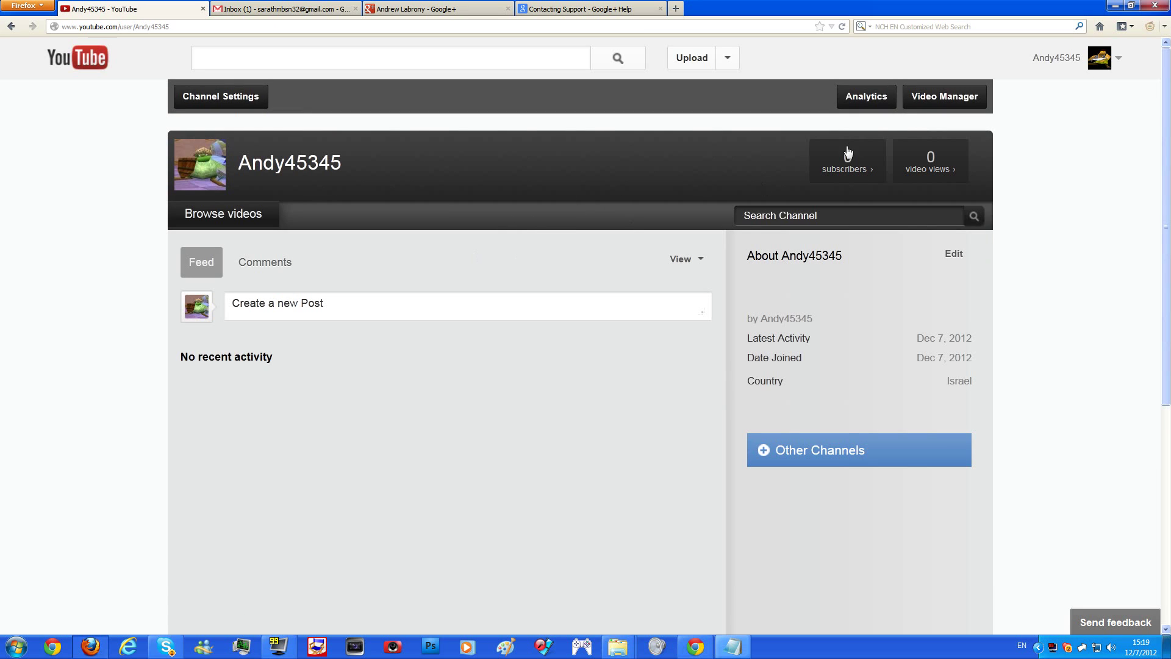
# Go from the video manager to Inbox > Address Book, then switch to the Chrome search-results window
pyautogui.click(927, 106)
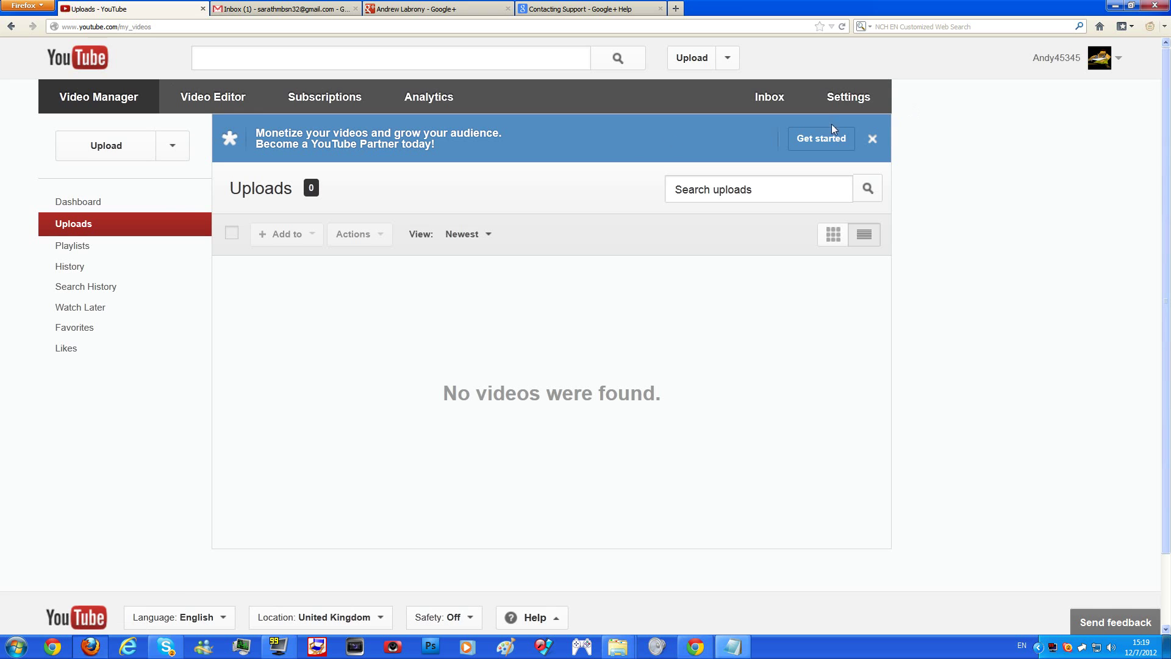
pyautogui.click(768, 97)
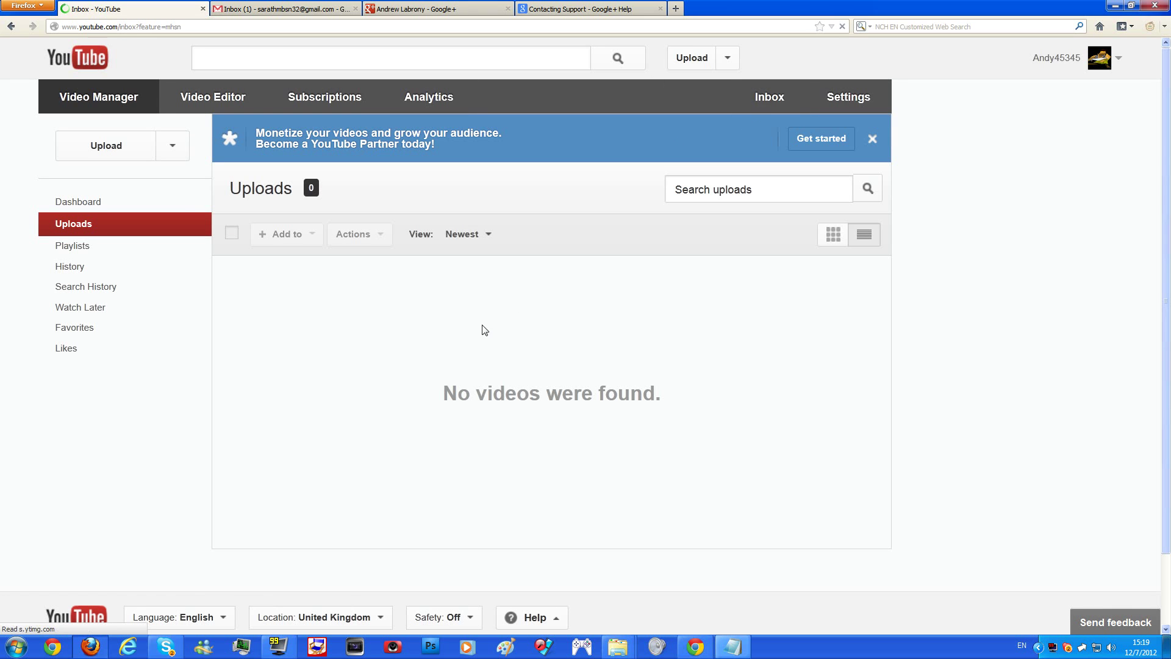
pyautogui.click(118, 320)
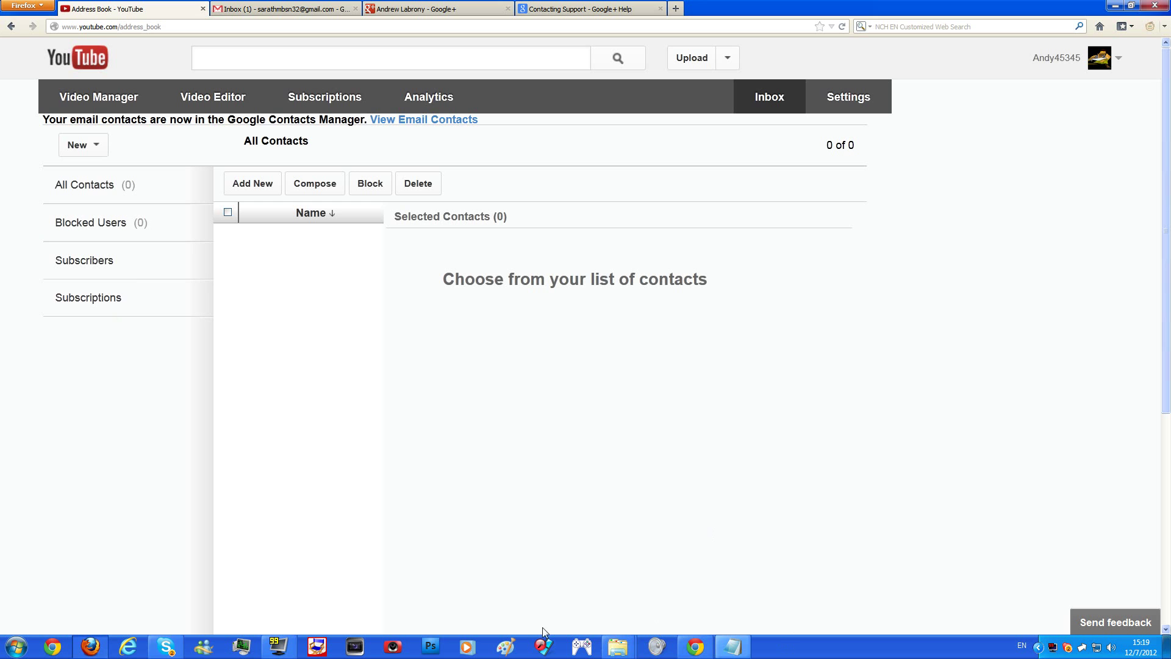
pyautogui.moveTo(696, 647)
pyautogui.click(712, 596)
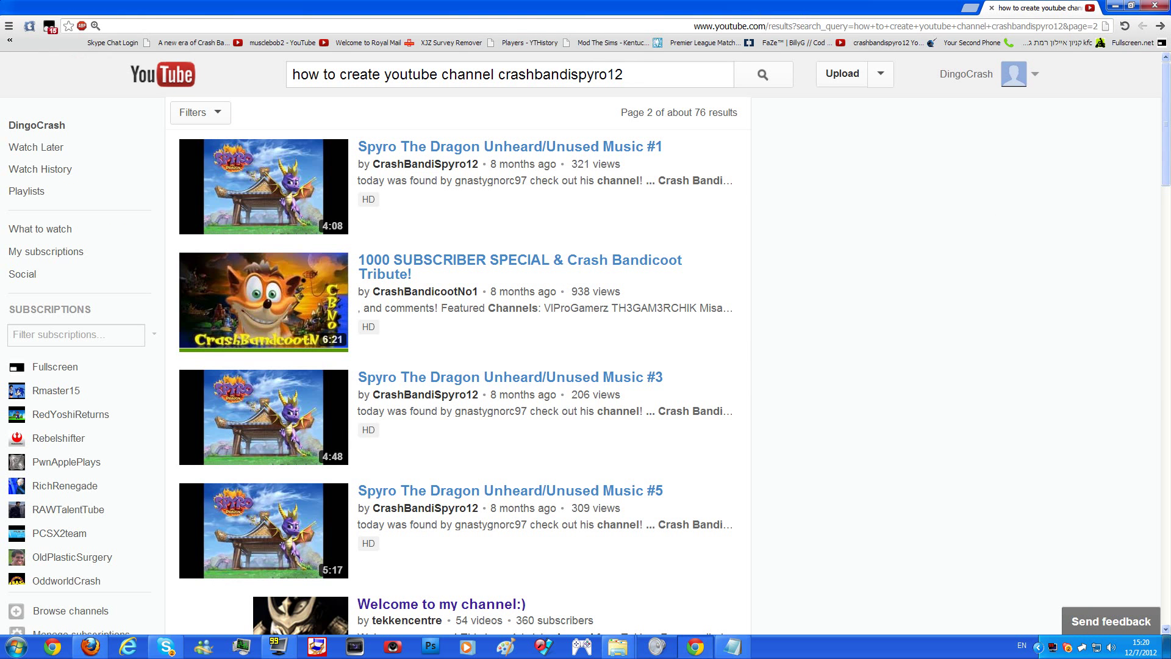
# Open this account's Inbox address book and page to contacts 26–50 of 790
pyautogui.click(942, 76)
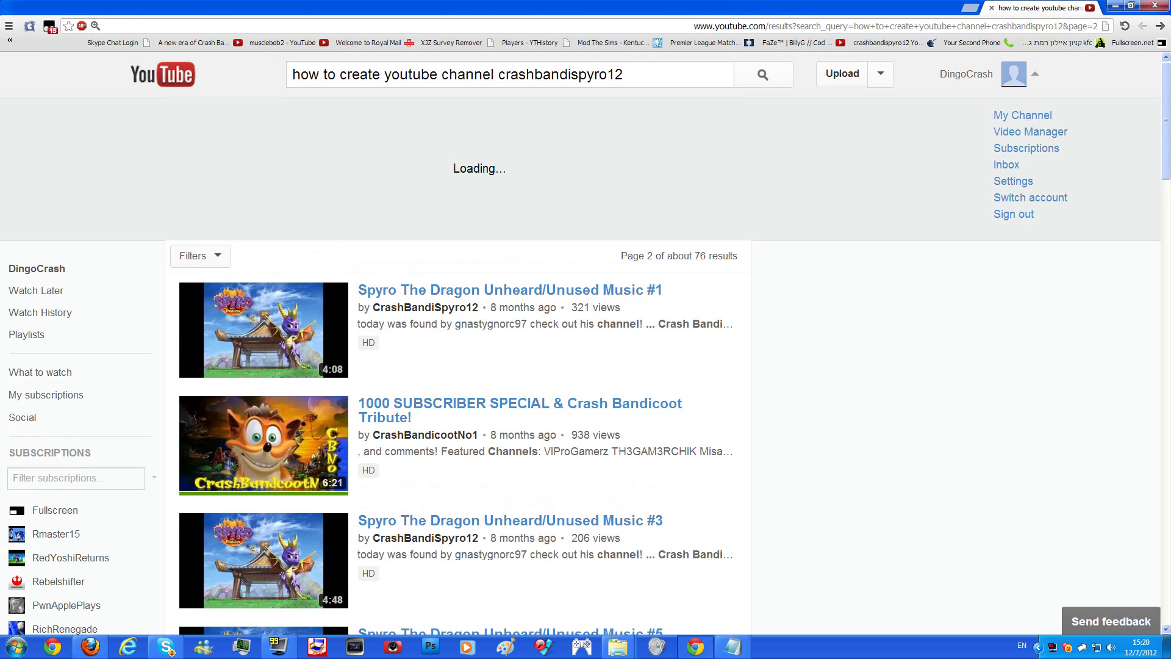
pyautogui.click(1006, 166)
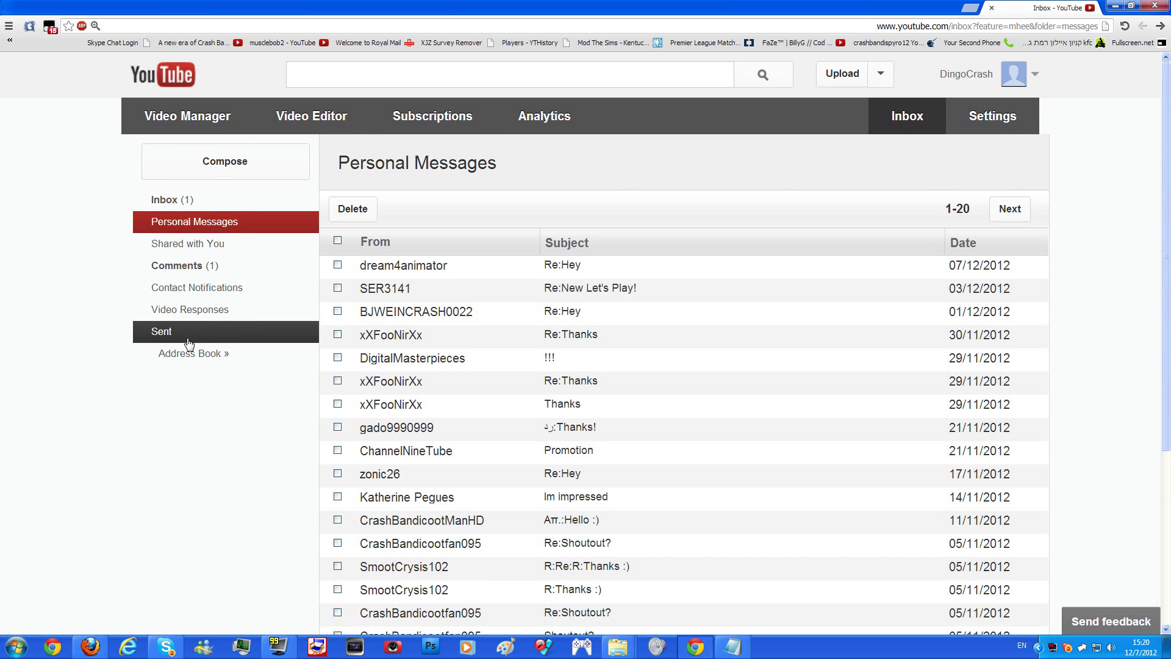
pyautogui.click(192, 354)
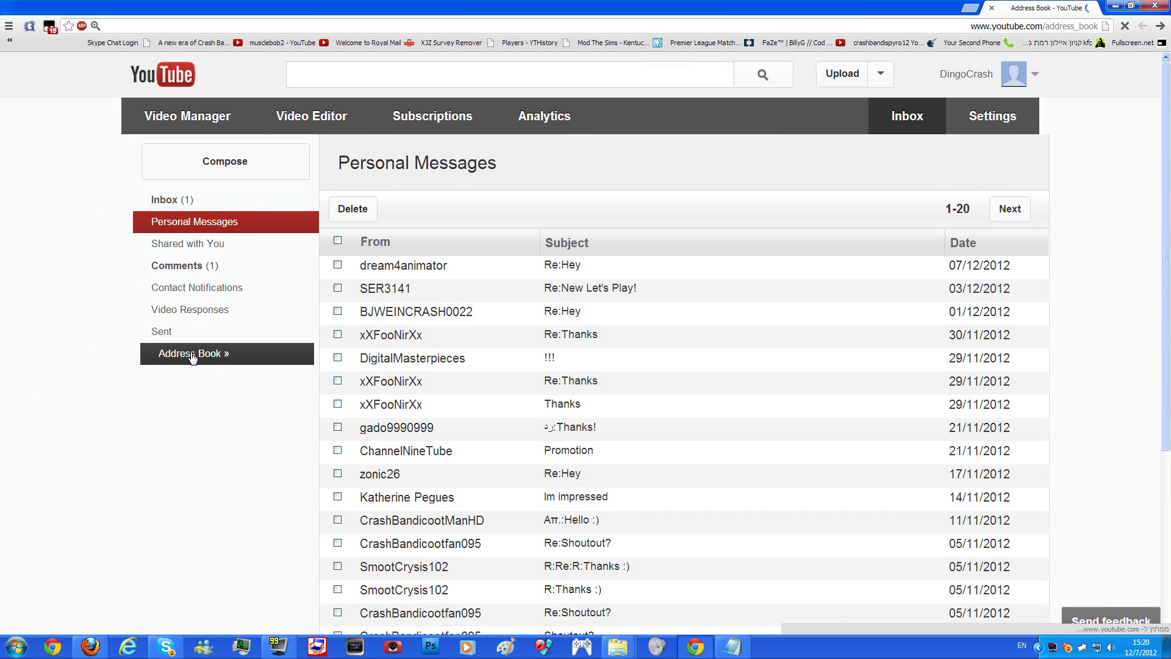
pyautogui.scroll(-4, 367, 346)
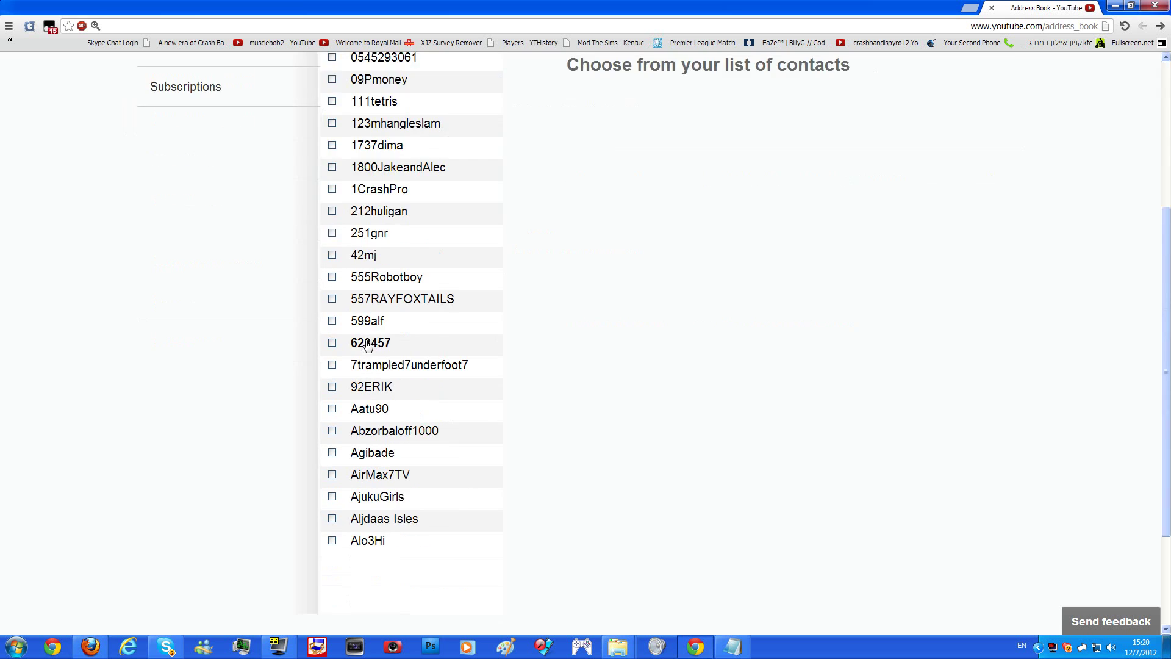
pyautogui.scroll(-2, 368, 345)
pyautogui.scroll(5, 340, 320)
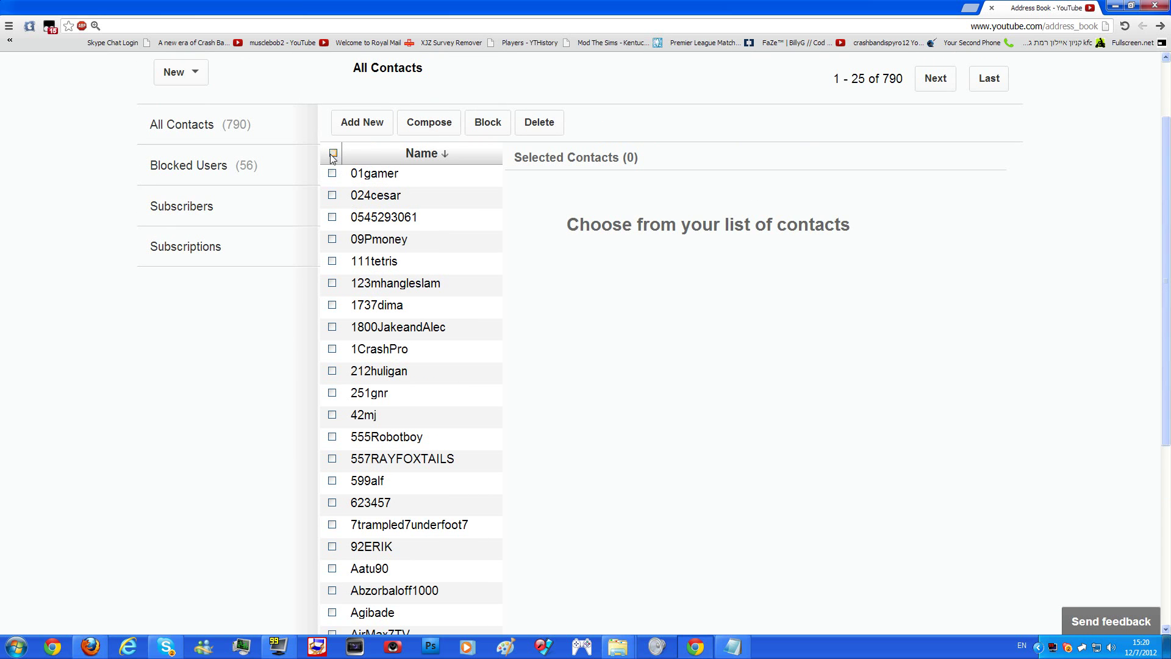
pyautogui.scroll(2, 877, 239)
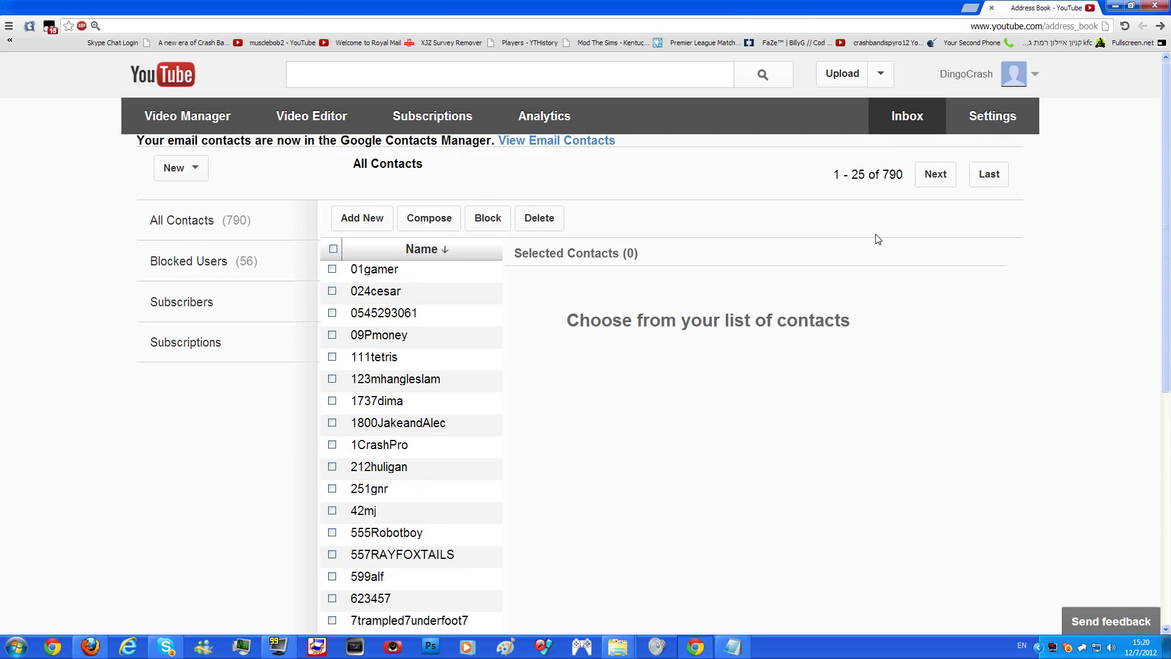
pyautogui.click(948, 178)
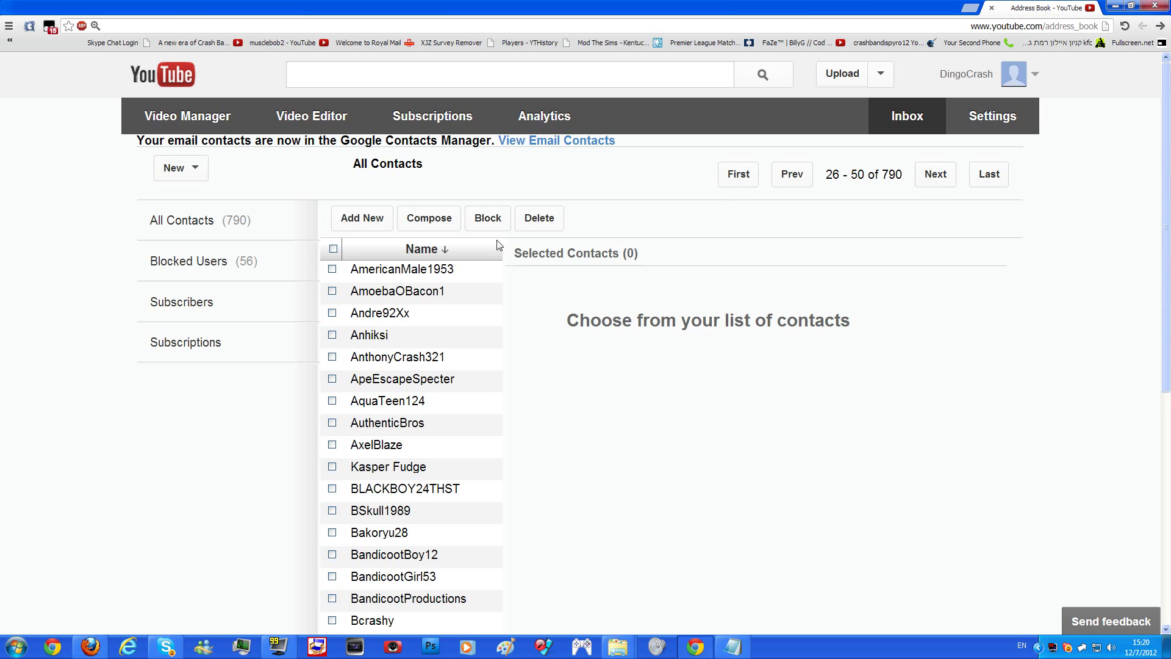
# Start a new contact and dismiss the previously used username suggestions
pyautogui.click(357, 229)
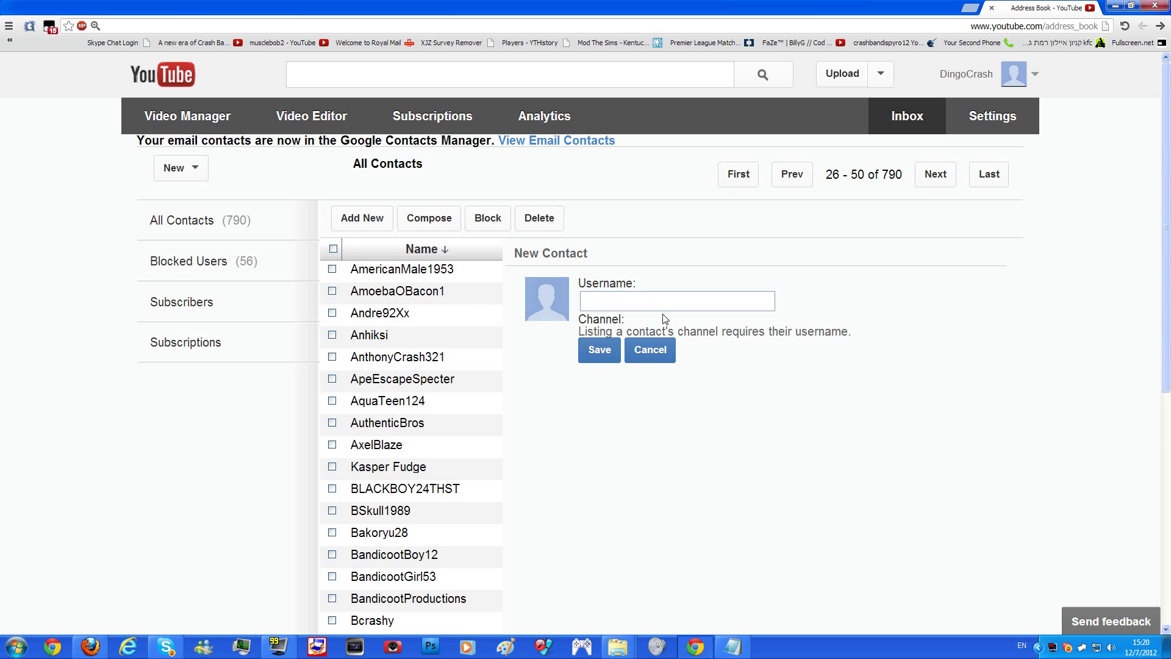
pyautogui.press('Down')
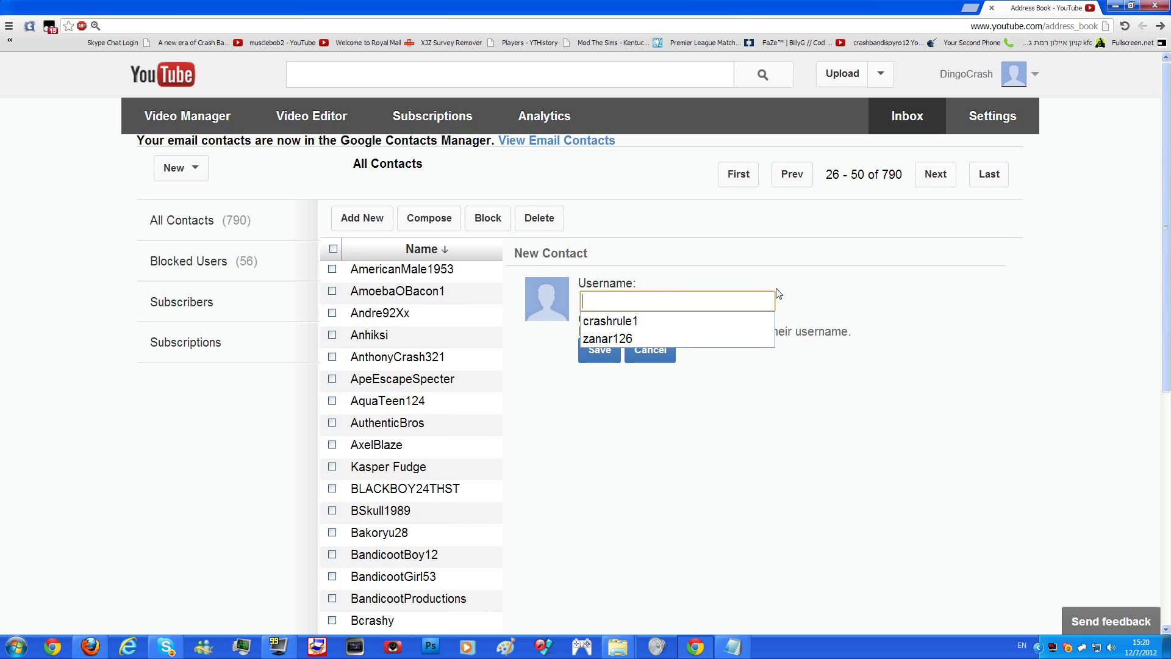
pyautogui.click(813, 285)
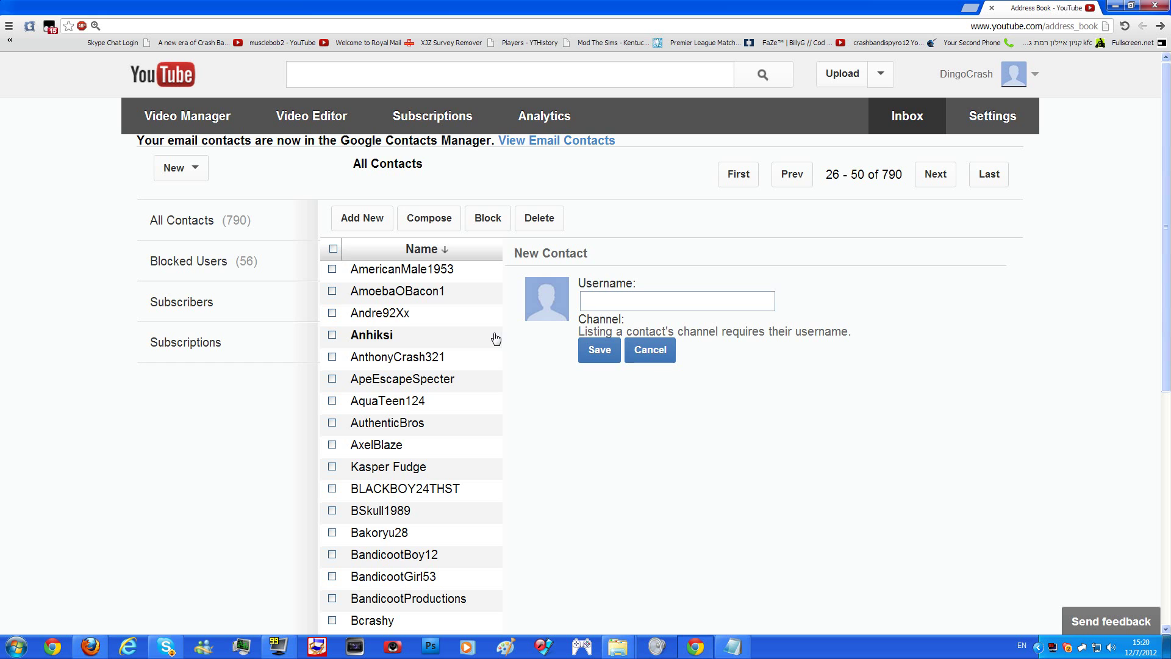
# Look up a saved channel ID in Notepad, then return focus to the blank Username field
pyautogui.click(732, 647)
pyautogui.moveTo(510, 263); pyautogui.dragTo(85, 263)
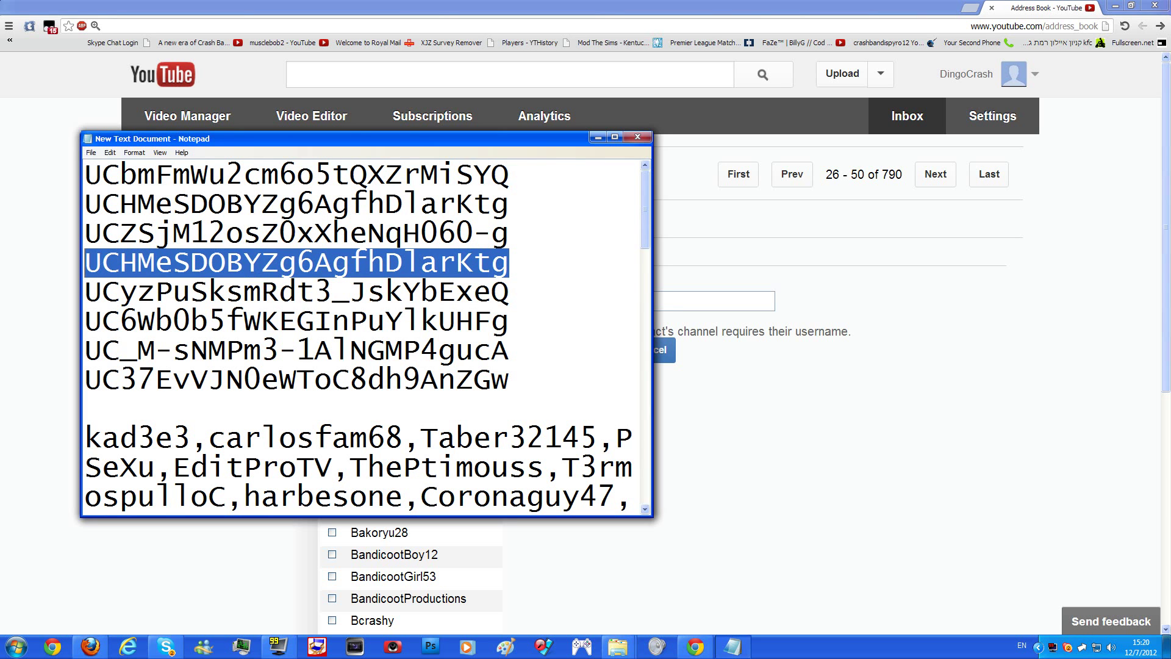
pyautogui.click(3, 281)
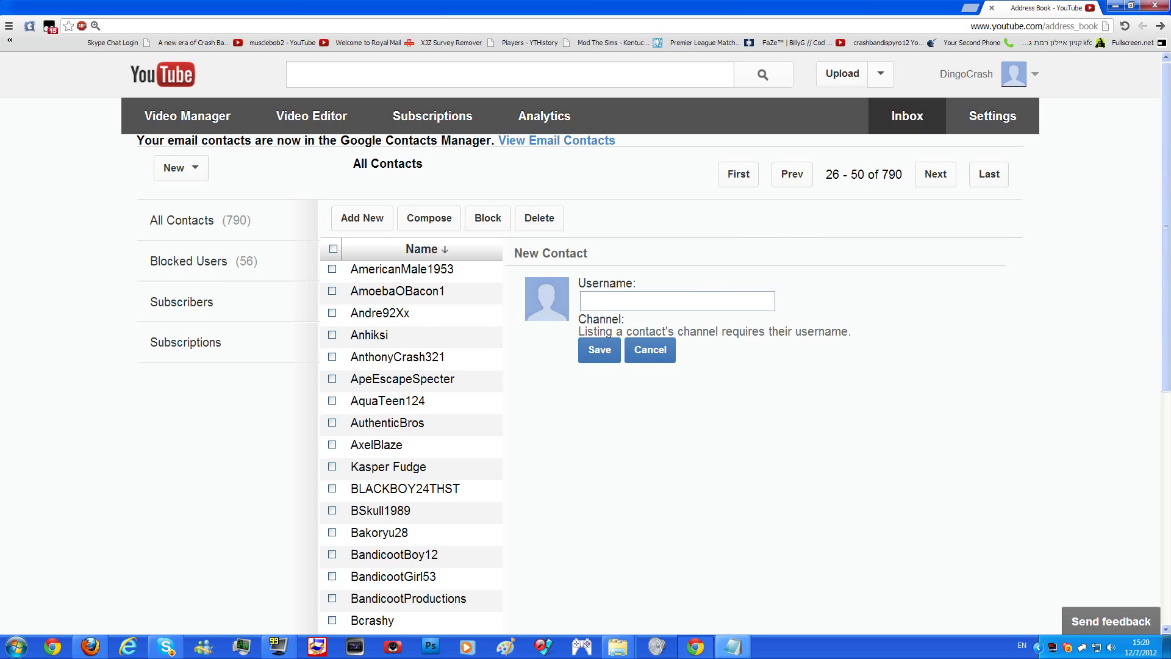
pyautogui.click(671, 301)
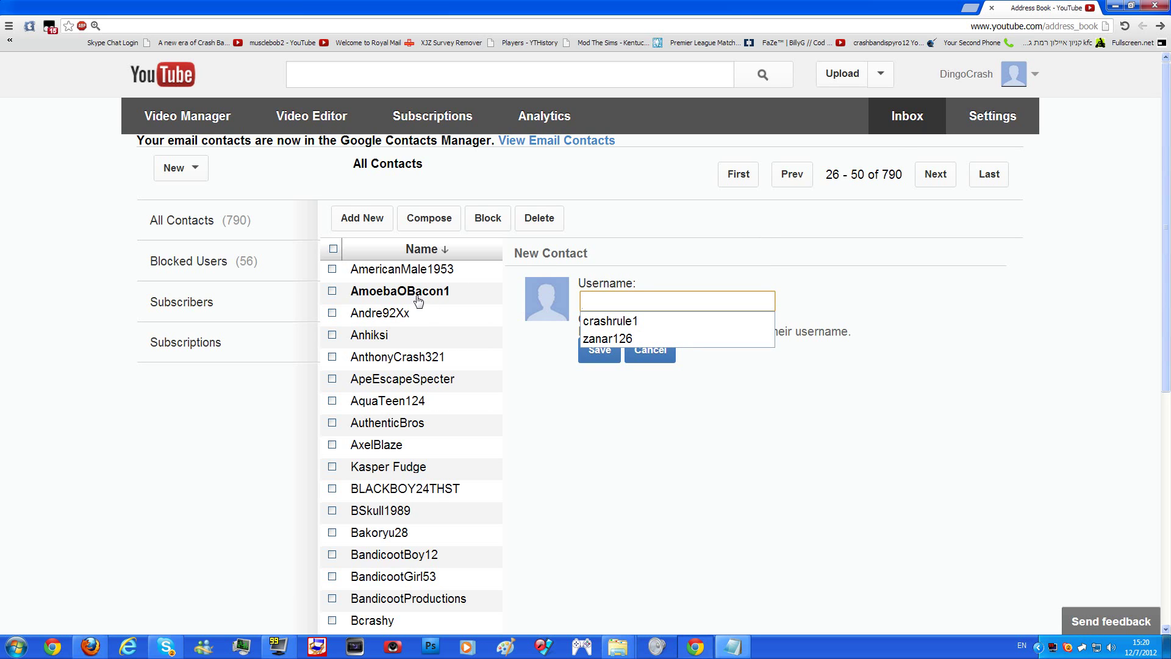
pyautogui.press('Escape')
pyautogui.scroll(-5, 412, 315)
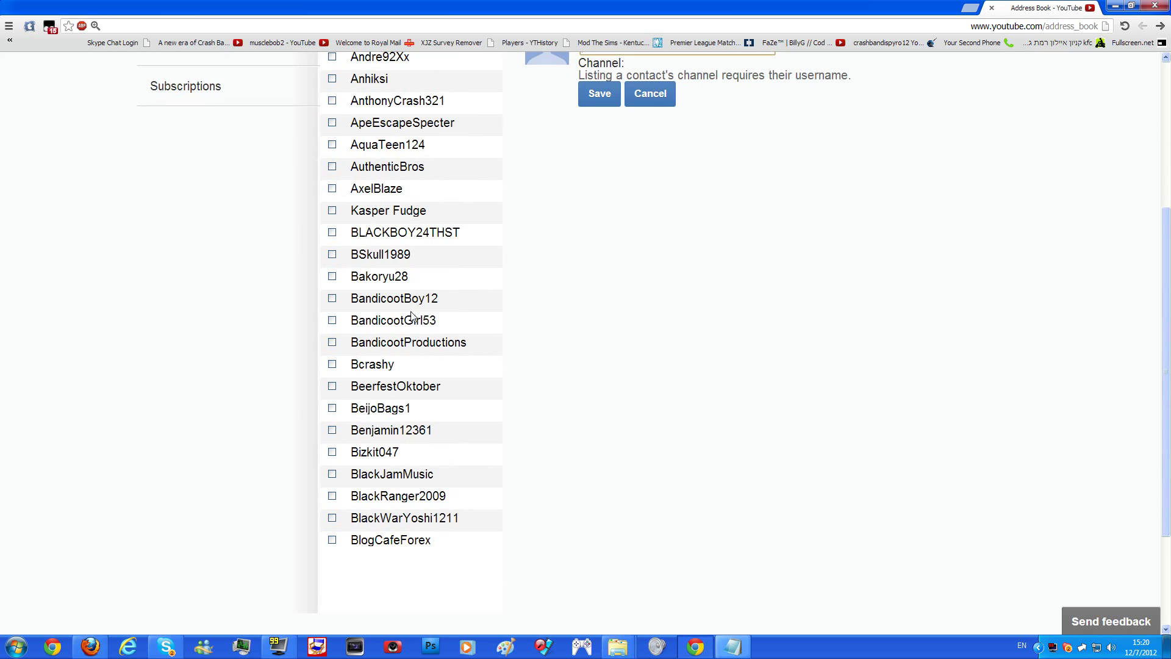
pyautogui.scroll(5, 415, 305)
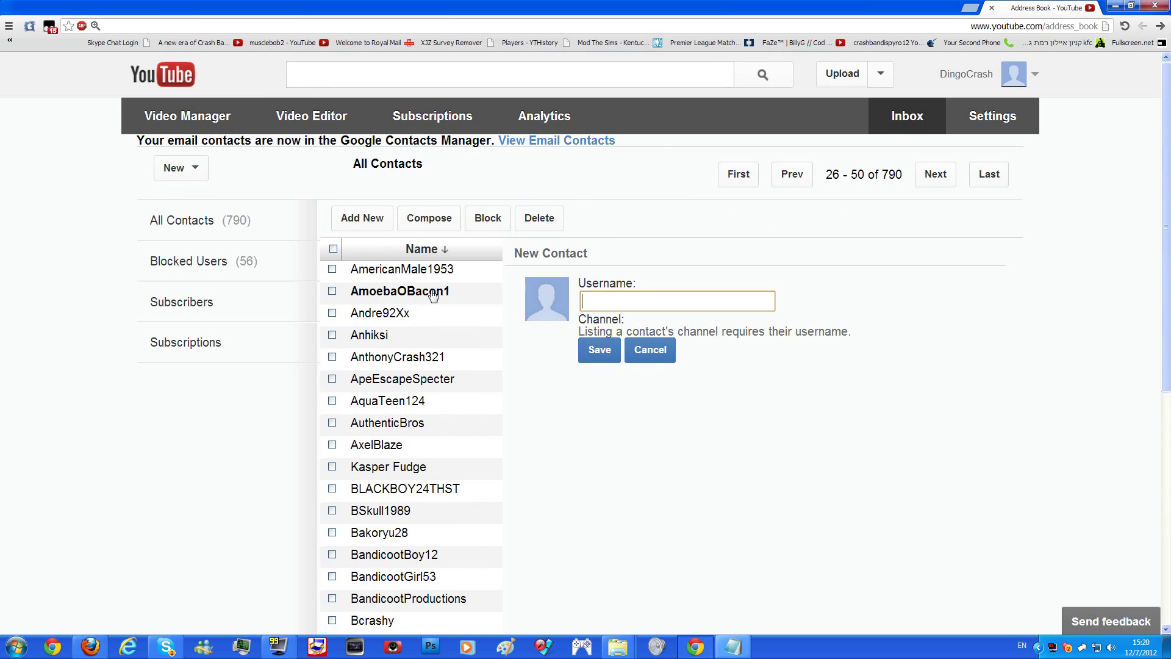
# Page to contacts 51–75 of 790, then bring the Notepad username list forward
pyautogui.click(928, 172)
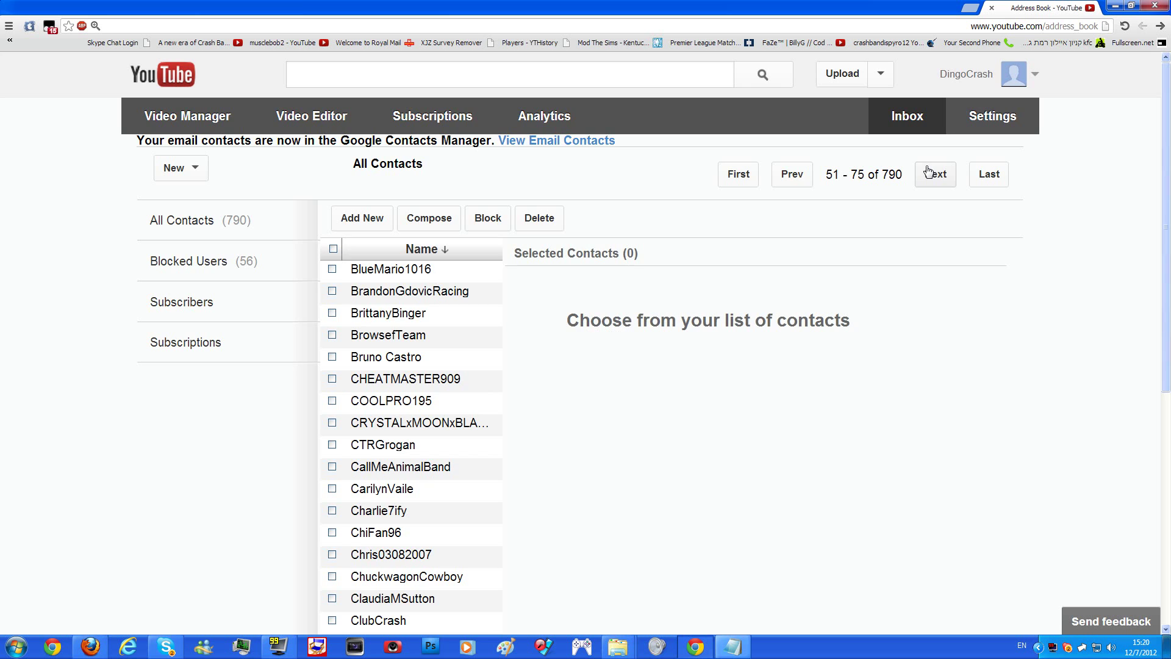
pyautogui.scroll(-7, 876, 188)
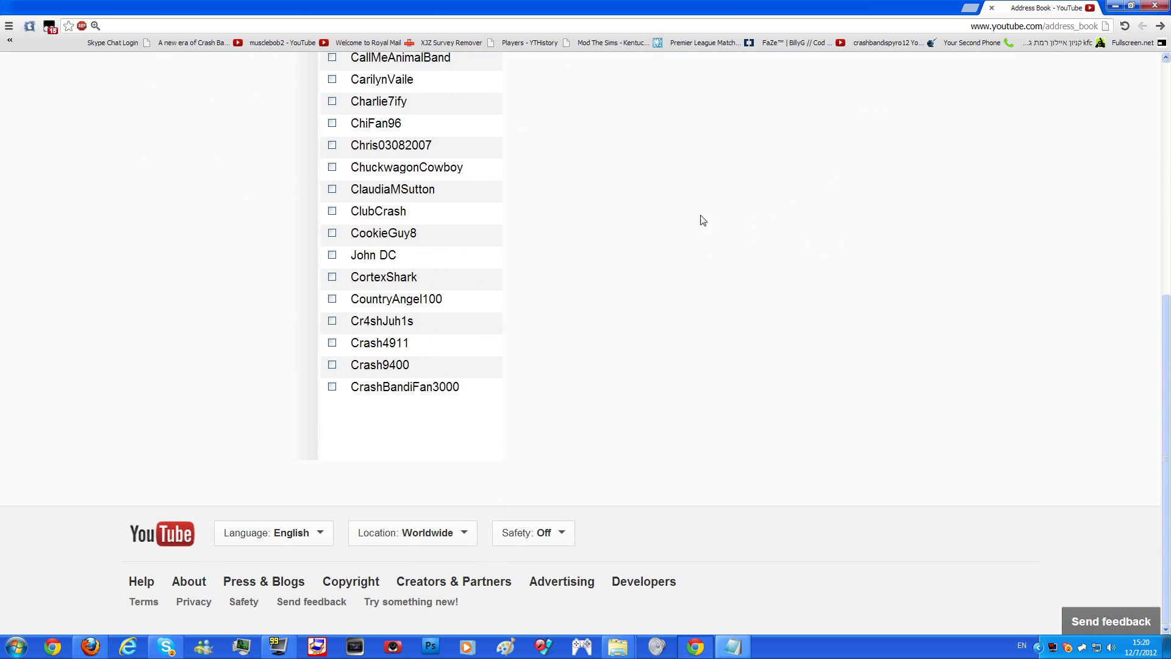
pyautogui.scroll(7, 601, 244)
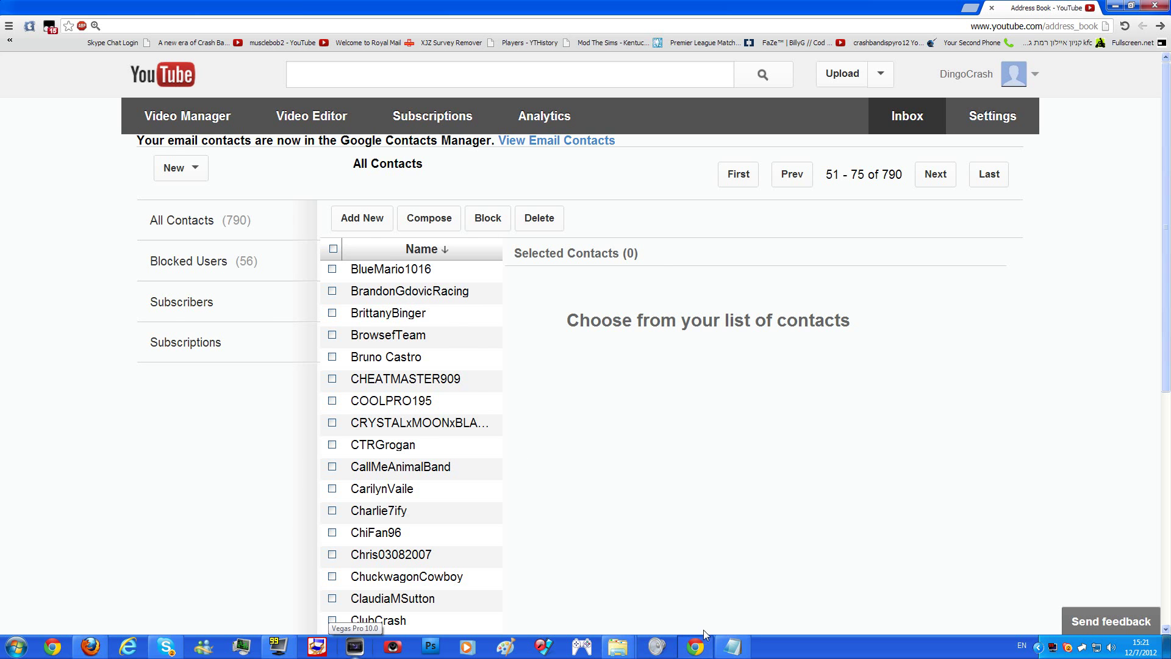
pyautogui.click(732, 647)
# Review the comma-separated username list in Notepad, then close Notepad
pyautogui.scroll(-3, 366, 335)
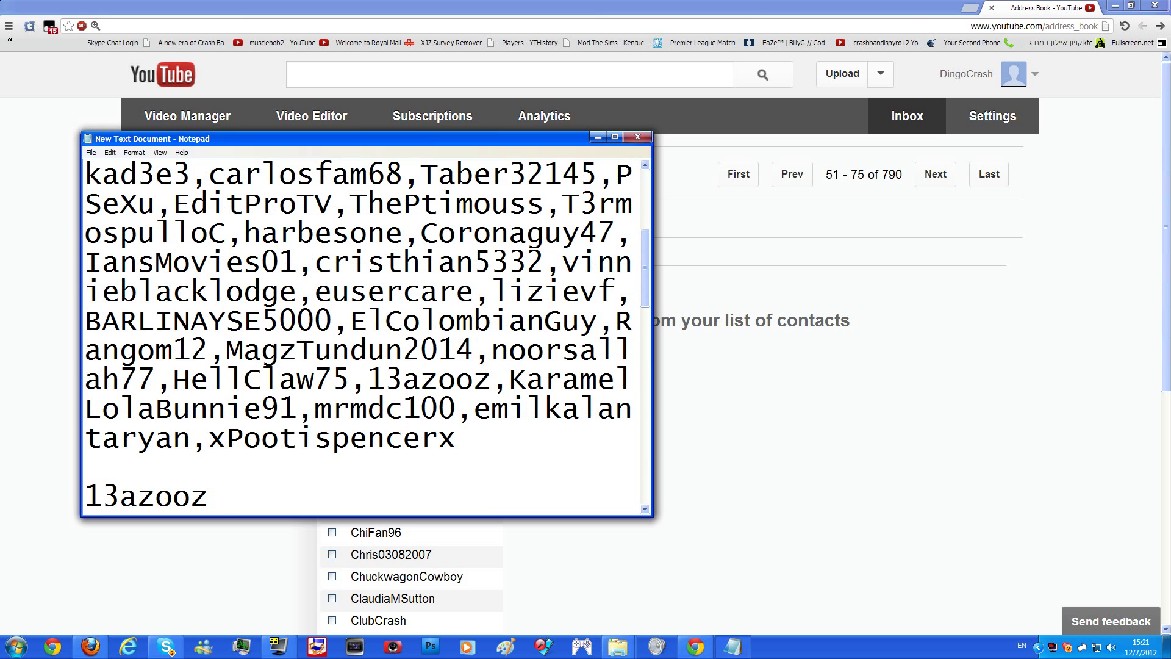
pyautogui.moveTo(456, 438); pyautogui.dragTo(121, 467)
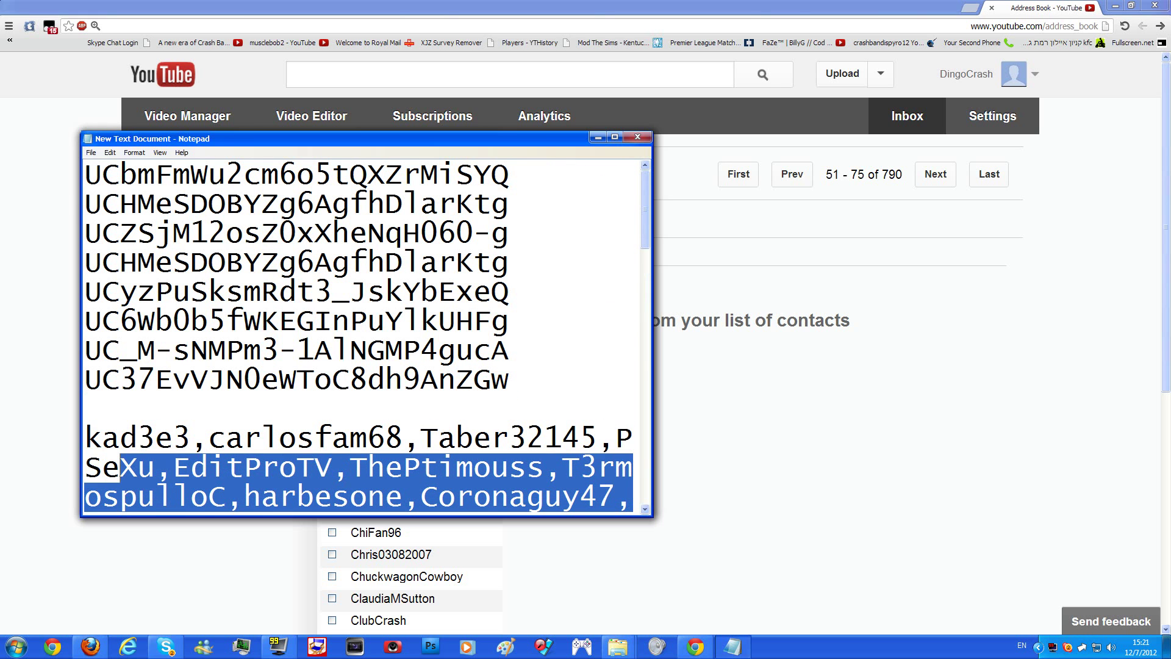
pyautogui.click(297, 380)
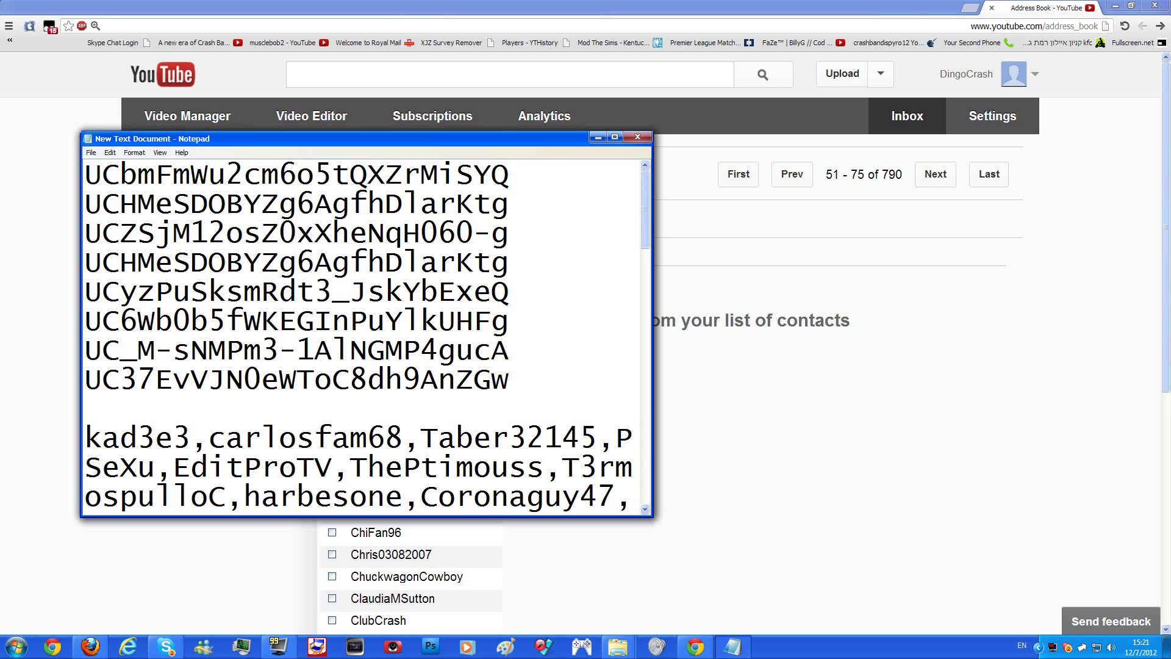
pyautogui.click(632, 138)
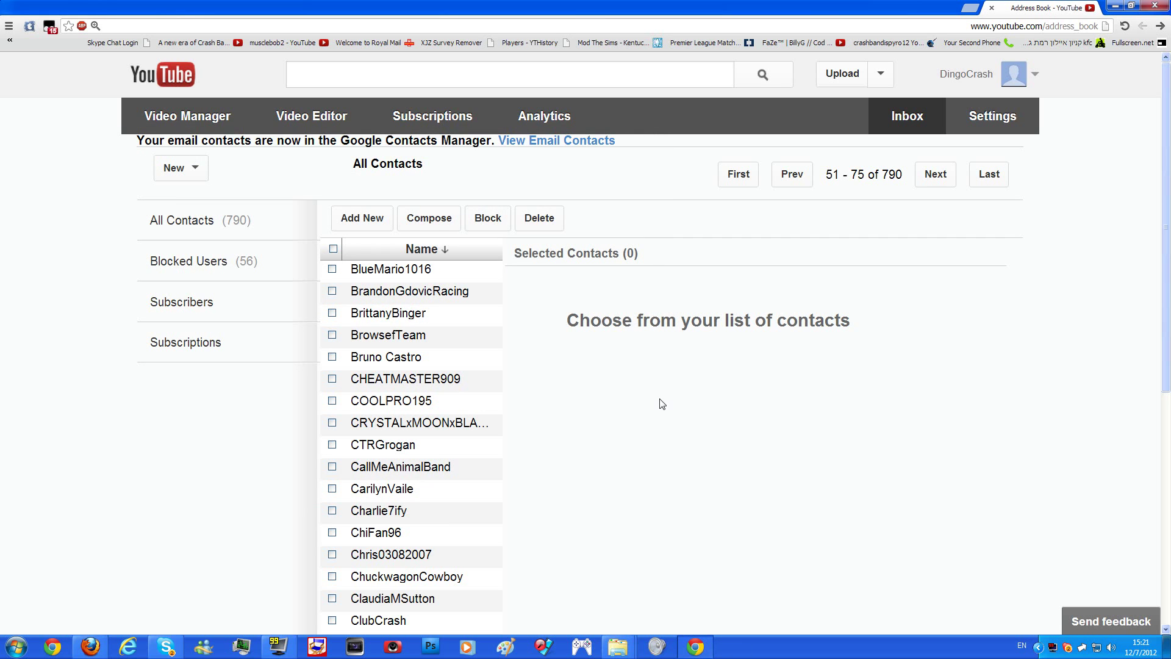